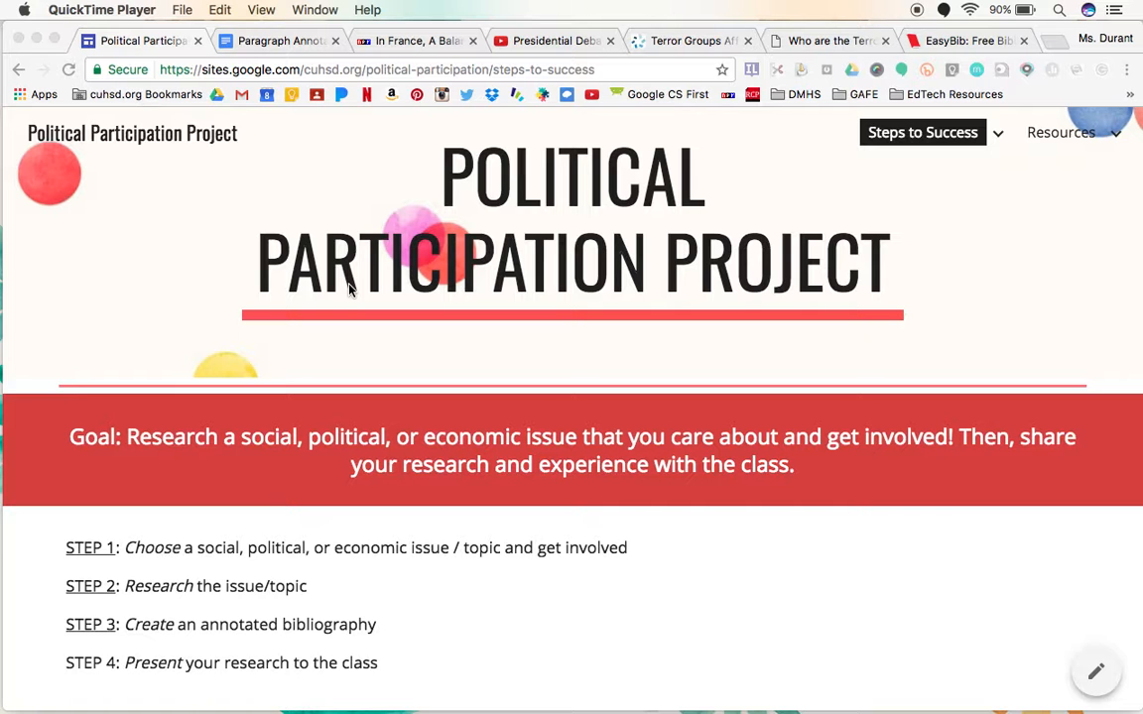
Open the STEP 3 annotated bibliography page from the project's list of steps.
{"action": "scroll", "coordinate": [353, 466], "scroll_direction": "down", "scroll_amount": 2}
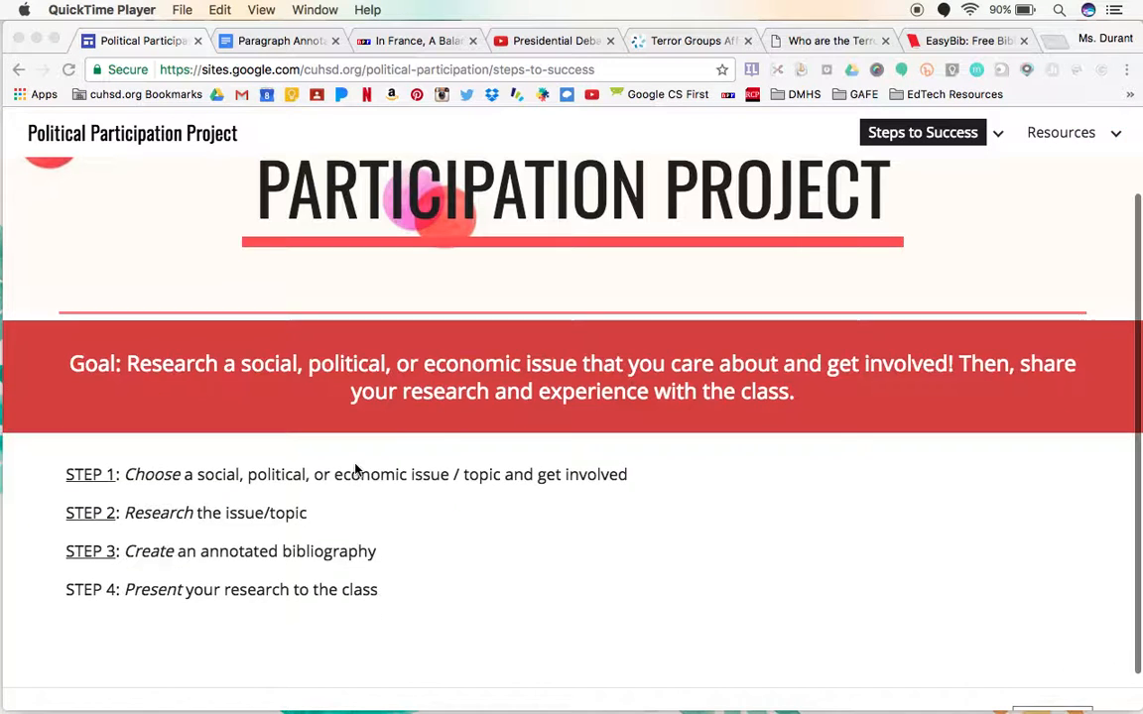
{"action": "scroll", "coordinate": [369, 310], "scroll_direction": "up", "scroll_amount": 2}
{"action": "scroll", "coordinate": [369, 310], "scroll_direction": "up", "scroll_amount": 1}
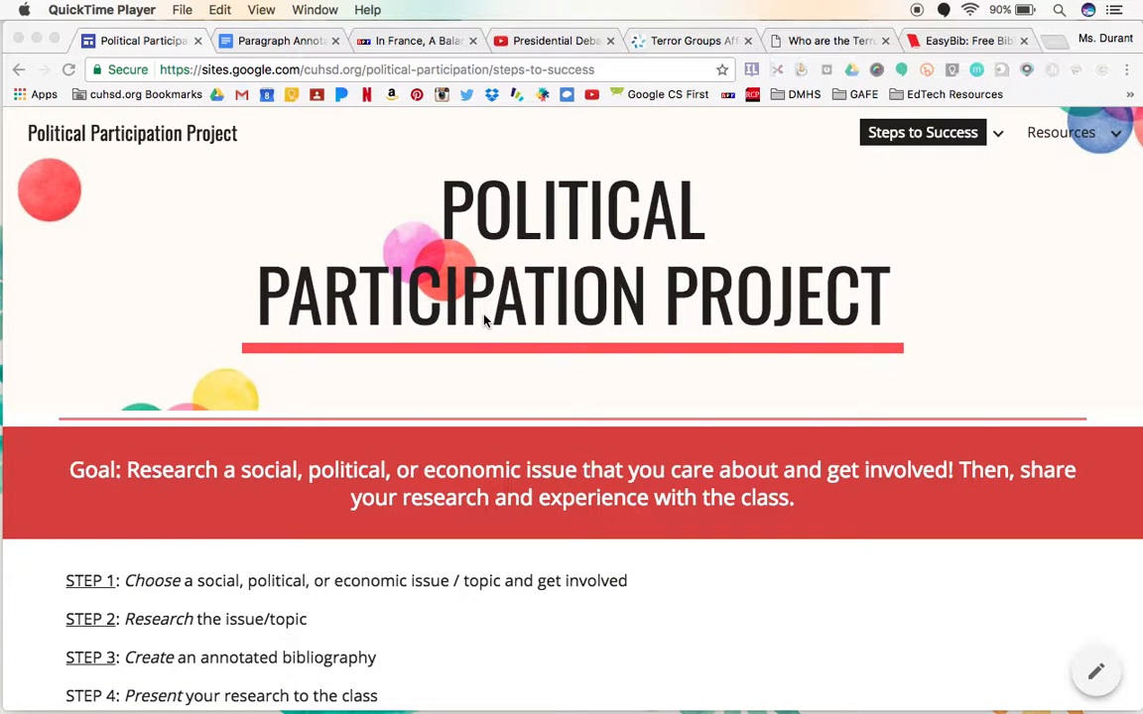
{"action": "scroll", "coordinate": [466, 327], "scroll_direction": "down", "scroll_amount": 2}
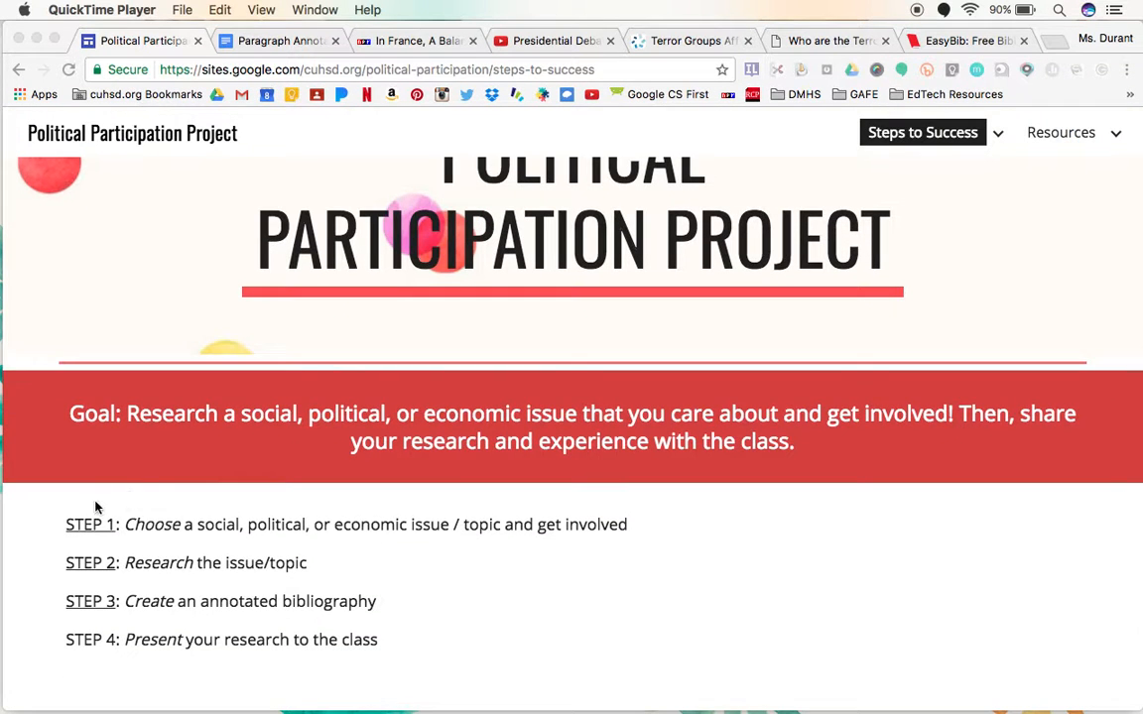
{"action": "left_click", "coordinate": [94, 605]}
{"action": "left_click", "coordinate": [99, 612]}
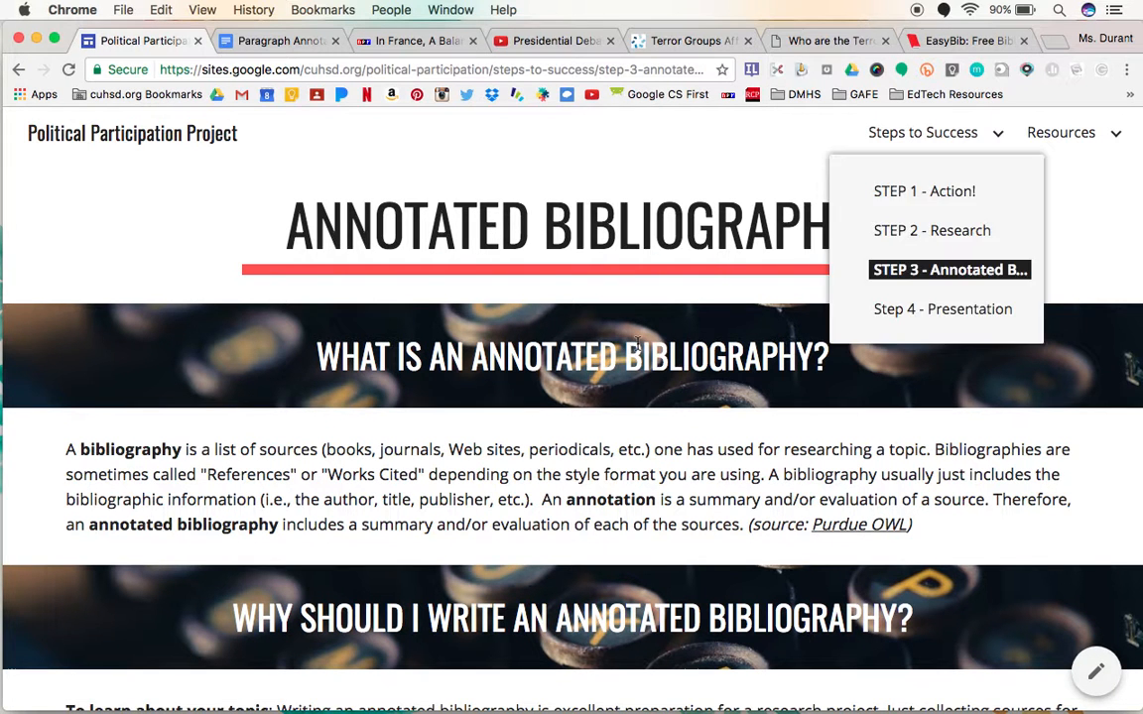
Read what an annotated bibliography is, why to write one, and the three-part process diagram.
{"action": "scroll", "coordinate": [537, 425], "scroll_direction": "down", "scroll_amount": 1}
{"action": "scroll", "coordinate": [538, 424], "scroll_direction": "down", "scroll_amount": 5}
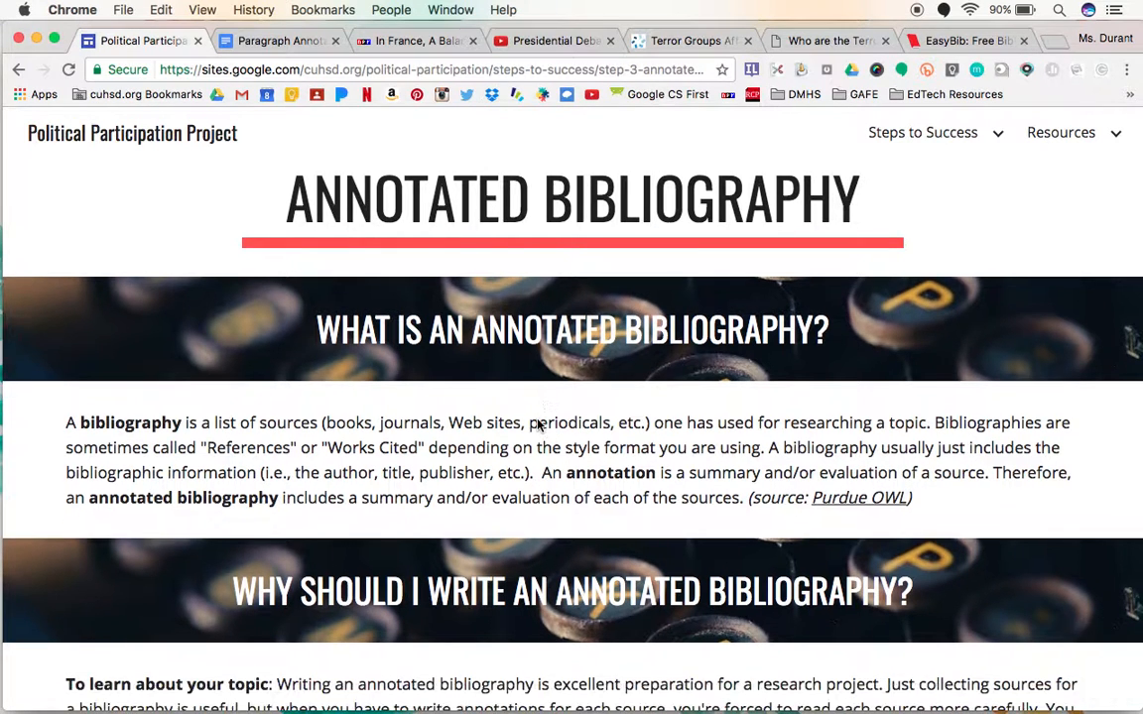
{"action": "scroll", "coordinate": [537, 425], "scroll_direction": "down", "scroll_amount": 1}
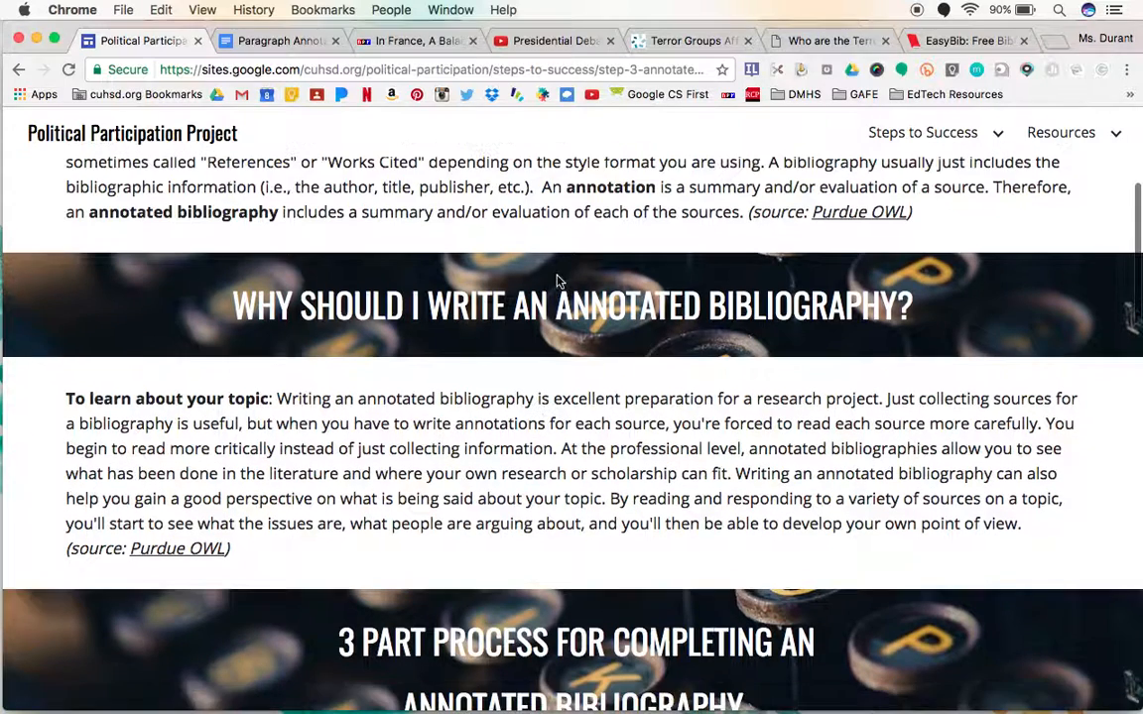
{"action": "scroll", "coordinate": [519, 493], "scroll_direction": "down", "scroll_amount": 3}
{"action": "scroll", "coordinate": [519, 493], "scroll_direction": "down", "scroll_amount": 2}
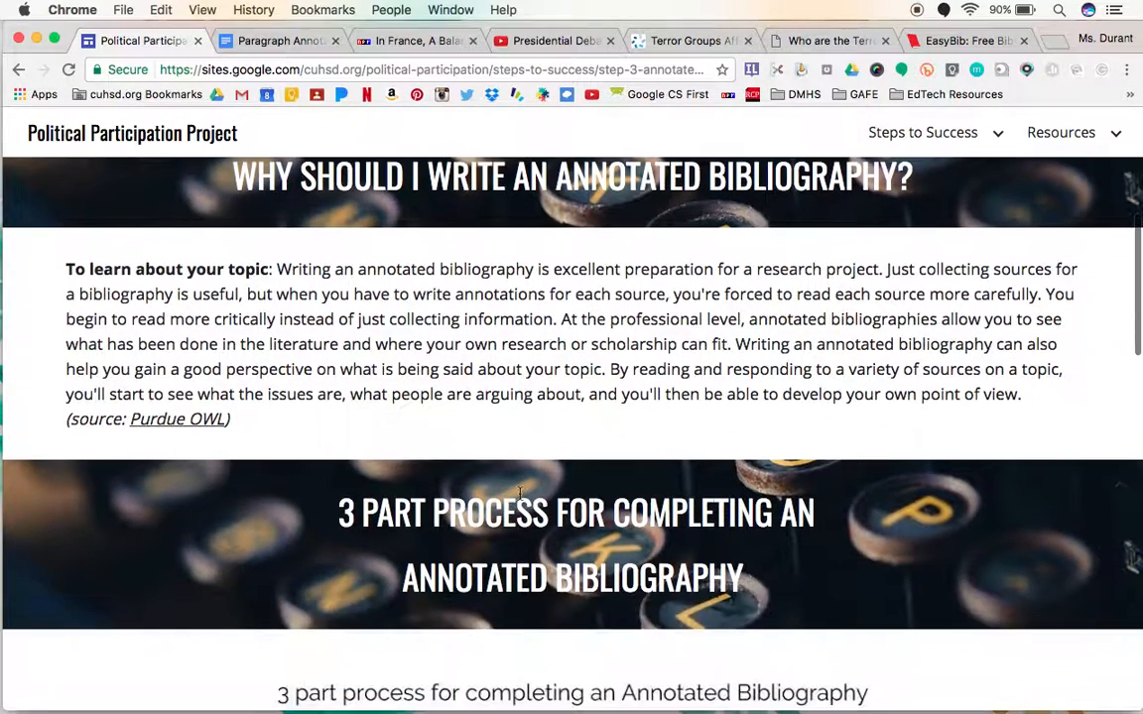
{"action": "scroll", "coordinate": [520, 496], "scroll_direction": "down", "scroll_amount": 2}
{"action": "scroll", "coordinate": [523, 499], "scroll_direction": "down", "scroll_amount": 3}
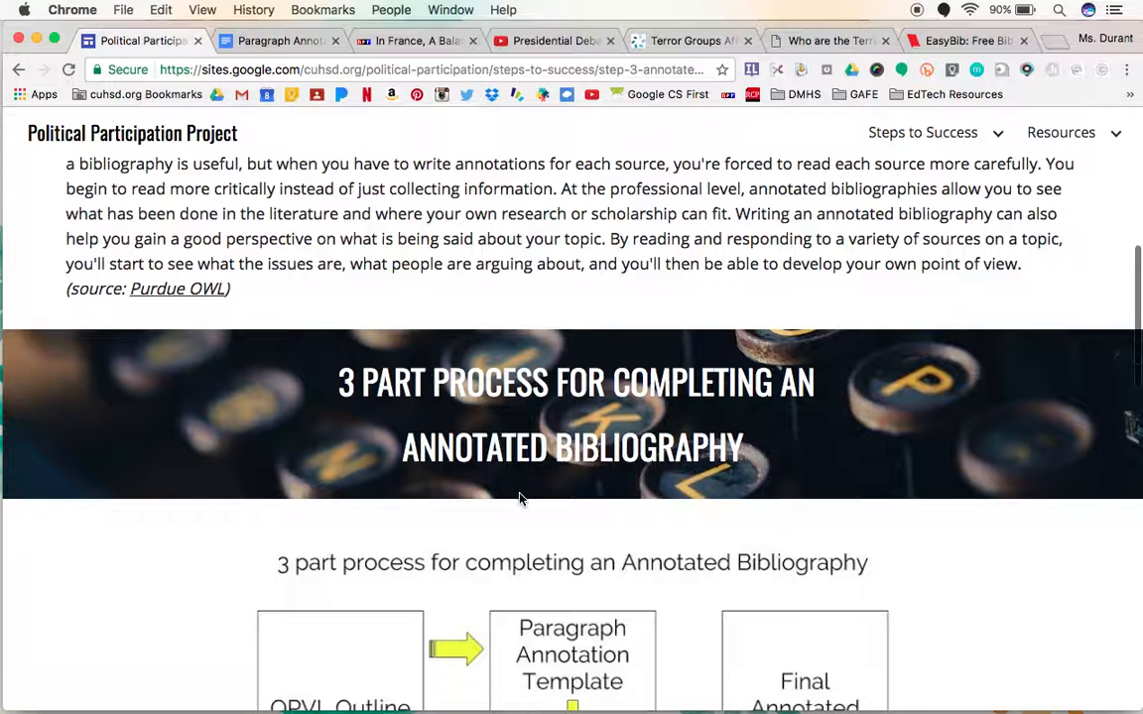
{"action": "scroll", "coordinate": [631, 350], "scroll_direction": "down", "scroll_amount": 2}
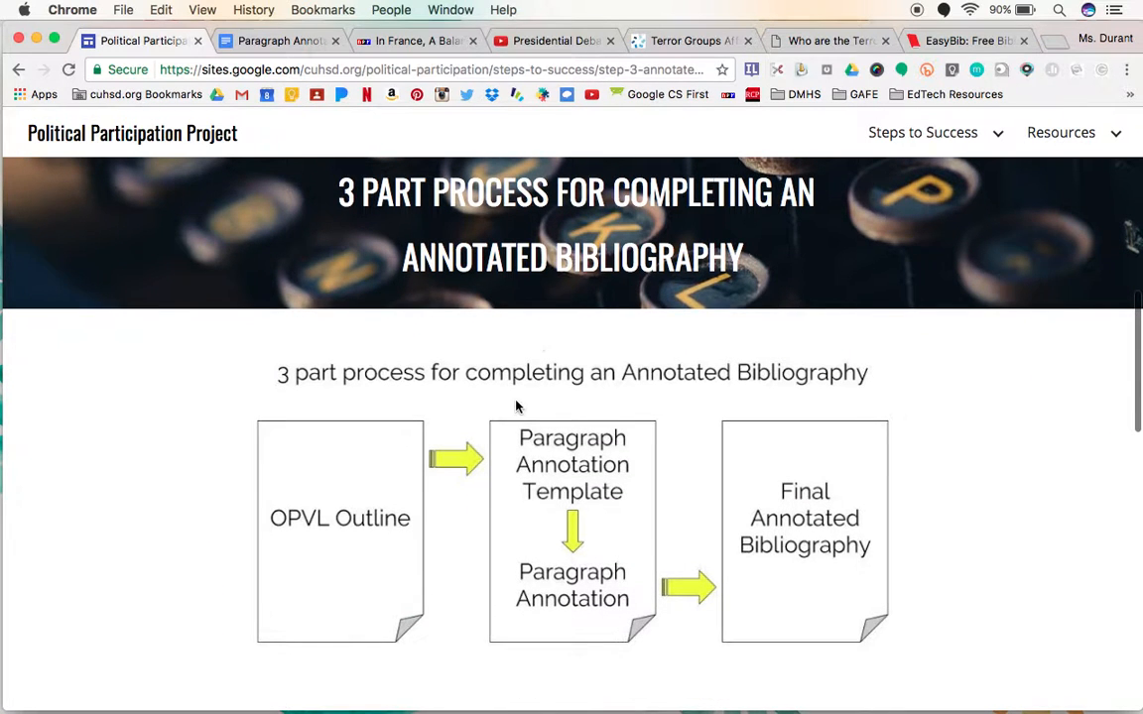
Review the instructions for the OPVL outlines, the paragraph annotations and the final annotated bibliography.
{"action": "scroll", "coordinate": [517, 403], "scroll_direction": "down", "scroll_amount": 4}
{"action": "scroll", "coordinate": [517, 406], "scroll_direction": "down", "scroll_amount": 3}
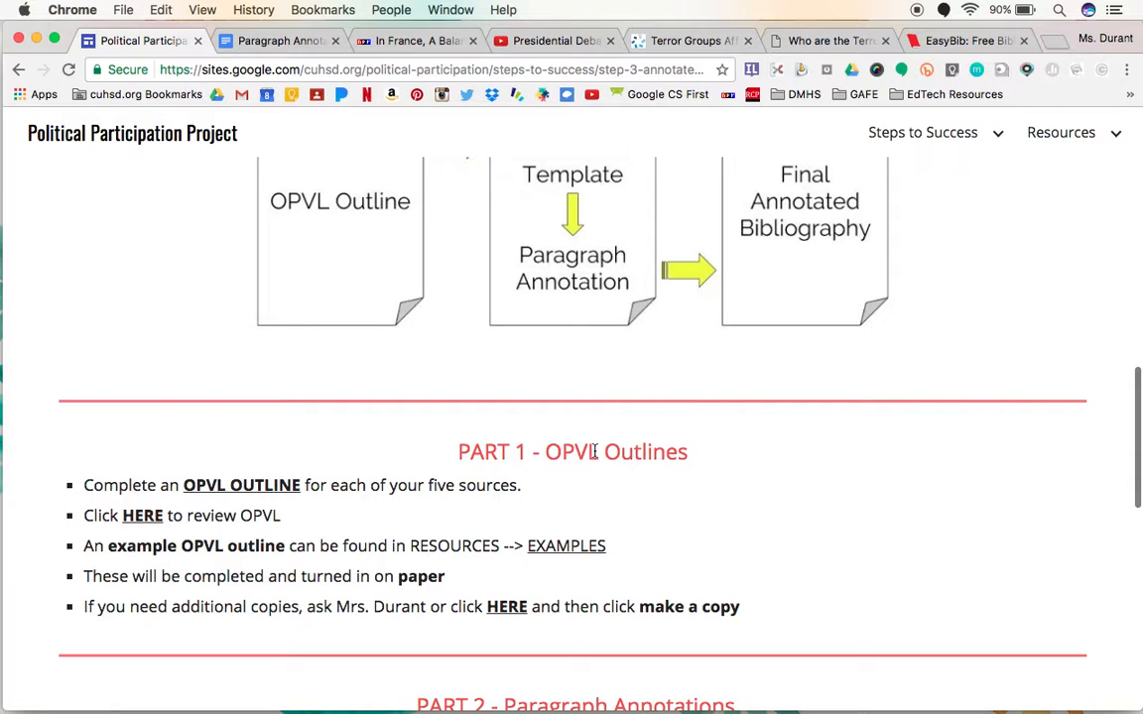
{"action": "scroll", "coordinate": [526, 472], "scroll_direction": "down", "scroll_amount": 1}
{"action": "scroll", "coordinate": [525, 473], "scroll_direction": "down", "scroll_amount": 5}
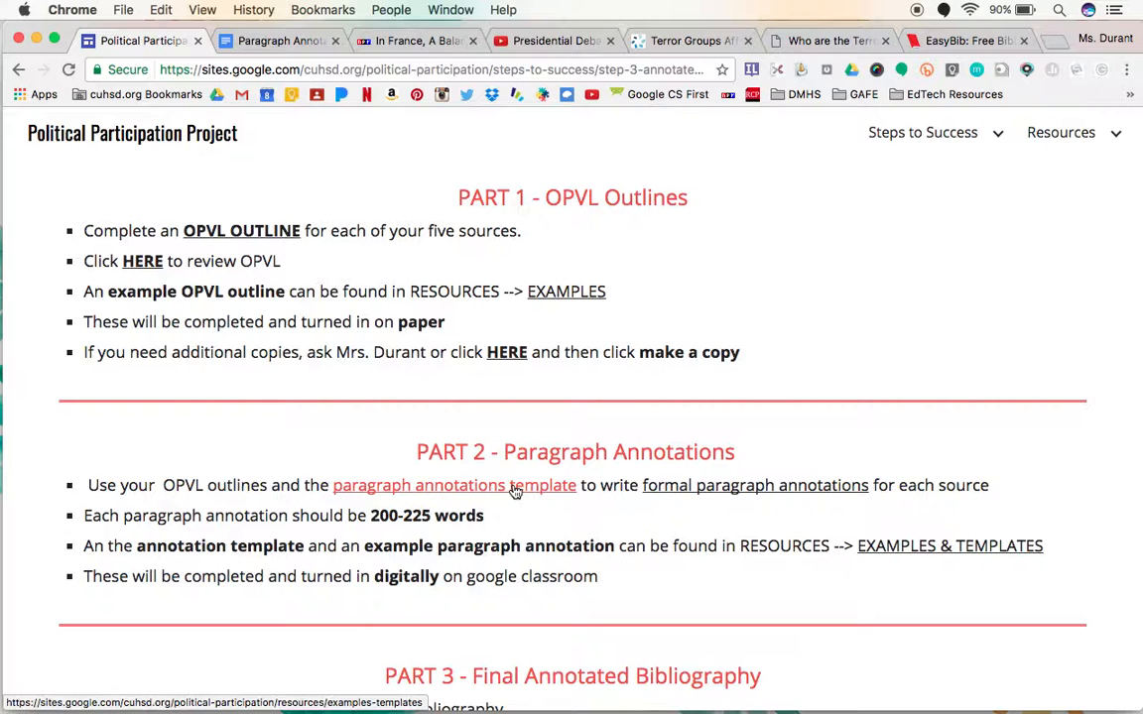
{"action": "scroll", "coordinate": [511, 491], "scroll_direction": "down", "scroll_amount": 1}
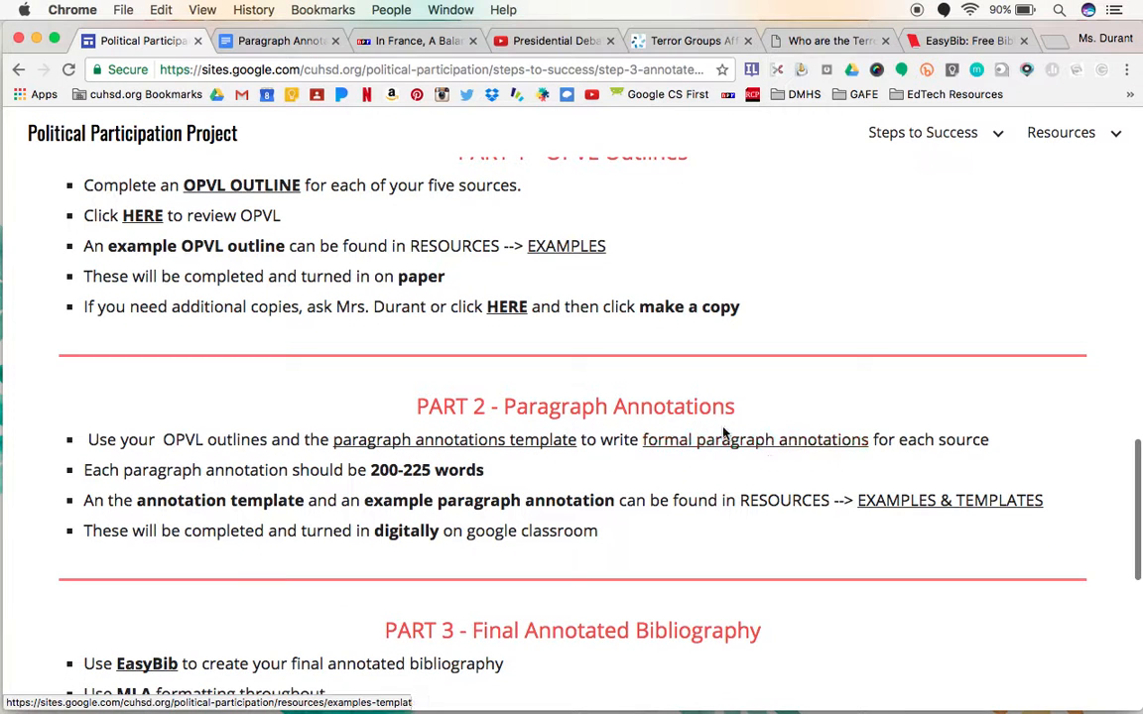
{"action": "scroll", "coordinate": [726, 454], "scroll_direction": "down", "scroll_amount": 1}
{"action": "scroll", "coordinate": [727, 454], "scroll_direction": "down", "scroll_amount": 4}
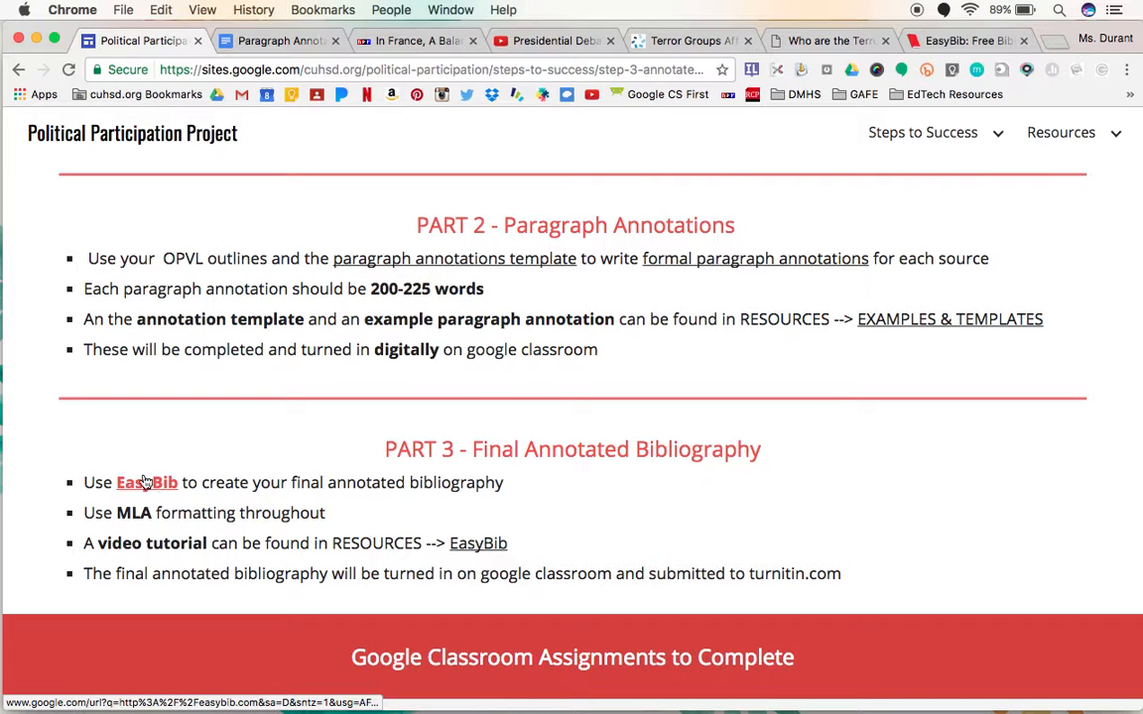
Switch to the EasyBib site and log in with the Google account.
{"action": "left_click", "coordinate": [937, 40]}
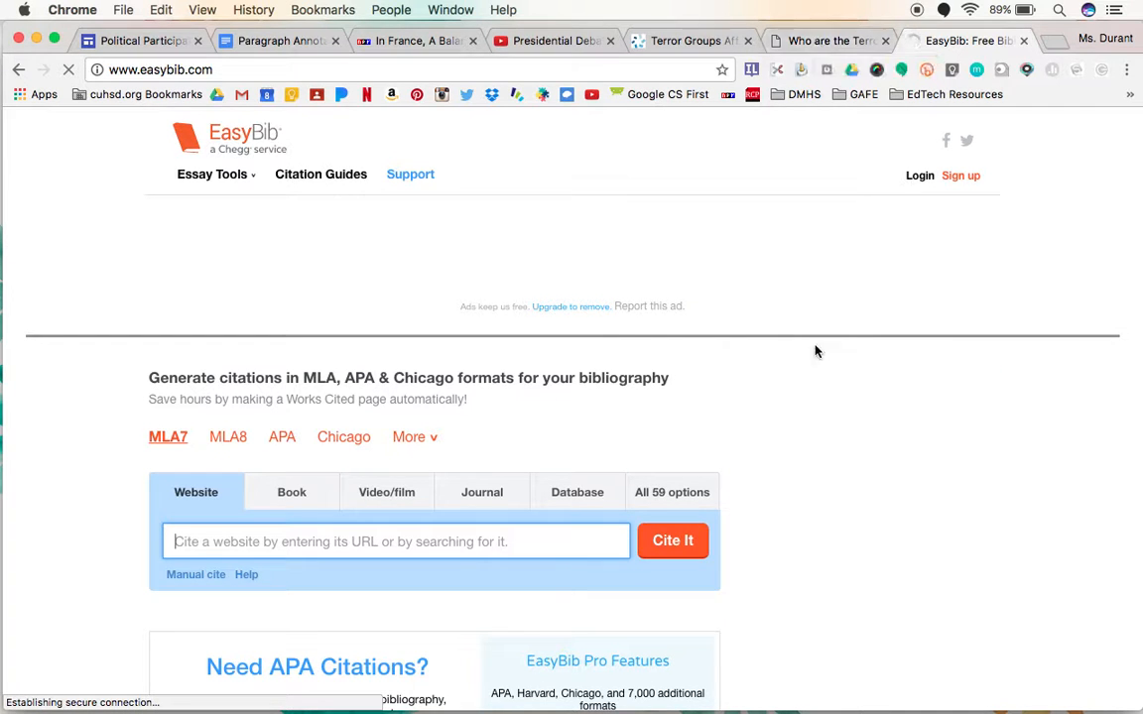
{"action": "scroll", "coordinate": [818, 352], "scroll_direction": "down", "scroll_amount": 1}
{"action": "scroll", "coordinate": [817, 349], "scroll_direction": "up", "scroll_amount": 1}
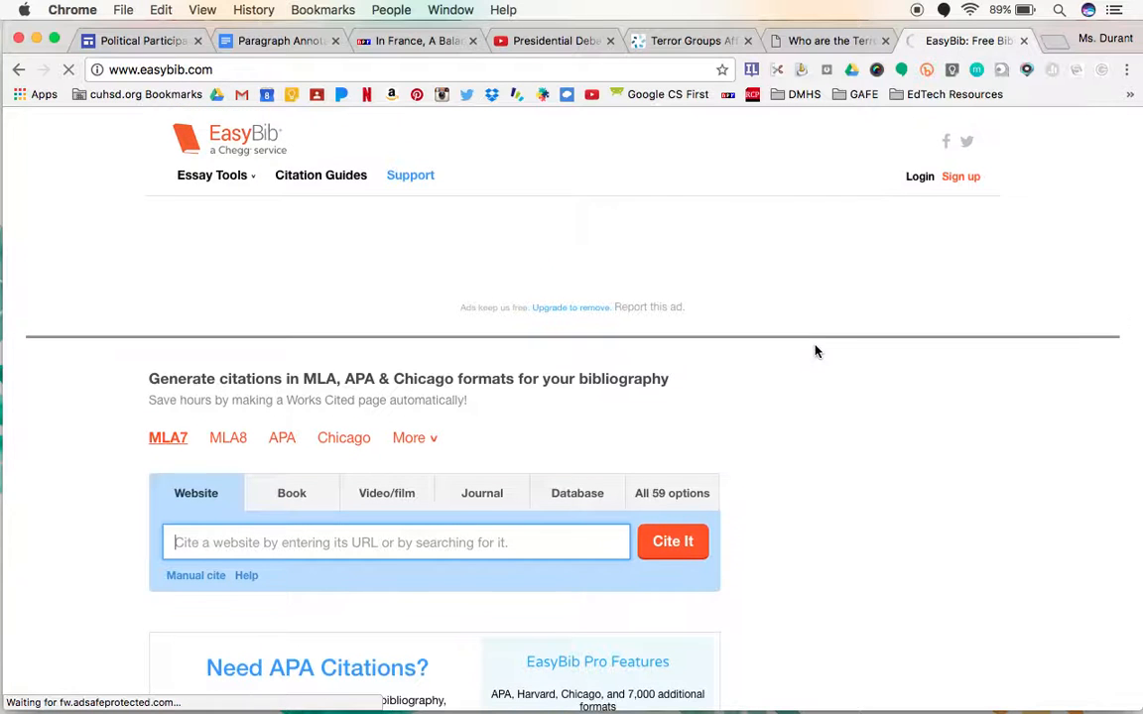
{"action": "left_click", "coordinate": [919, 179]}
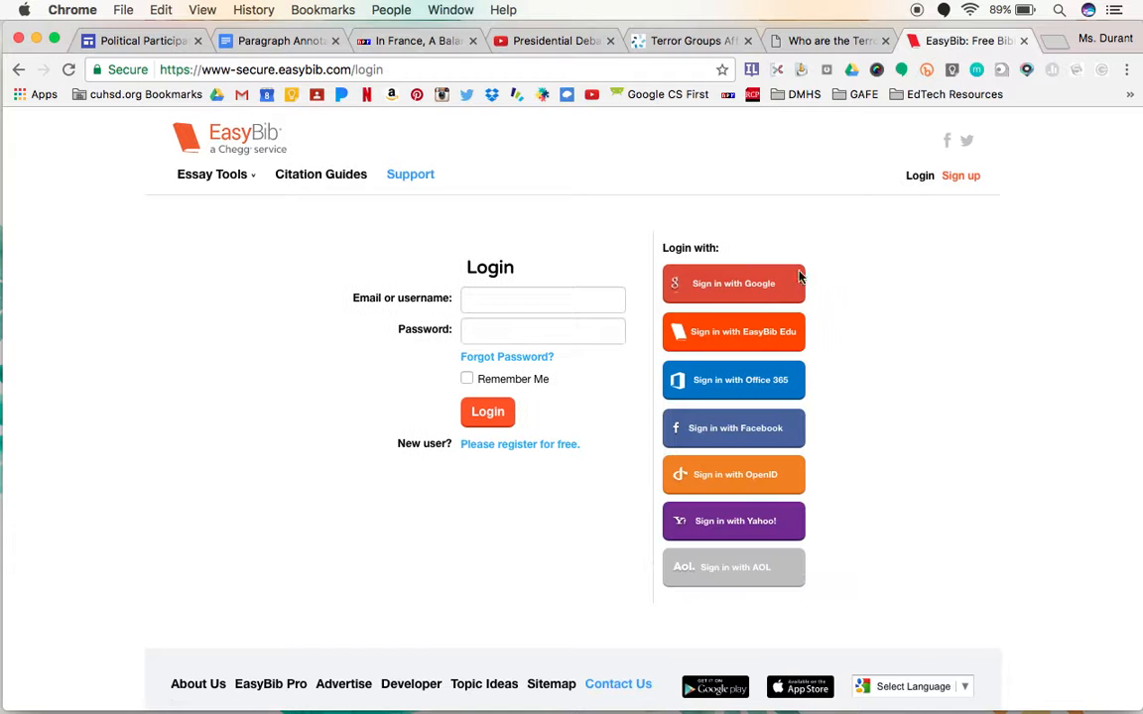
{"action": "left_click", "coordinate": [714, 290]}
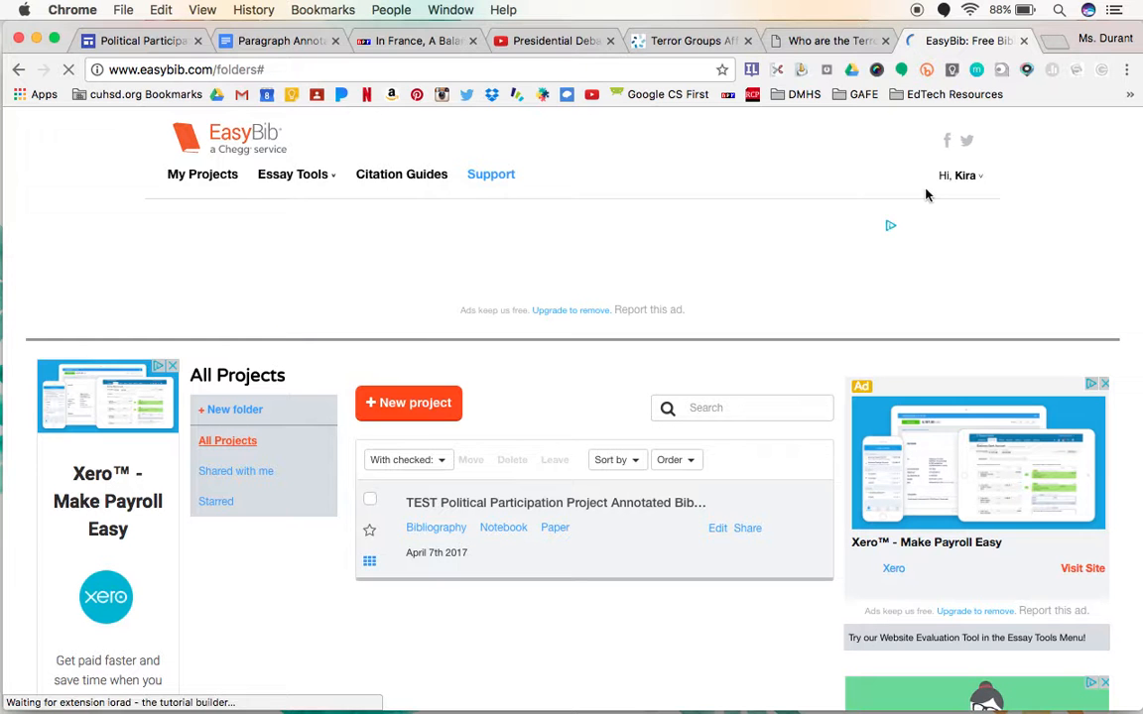
Create a project named "Political Participation Project Annotated Bibliography" plus the author's surname, with Education as the subject.
{"action": "left_click", "coordinate": [416, 405]}
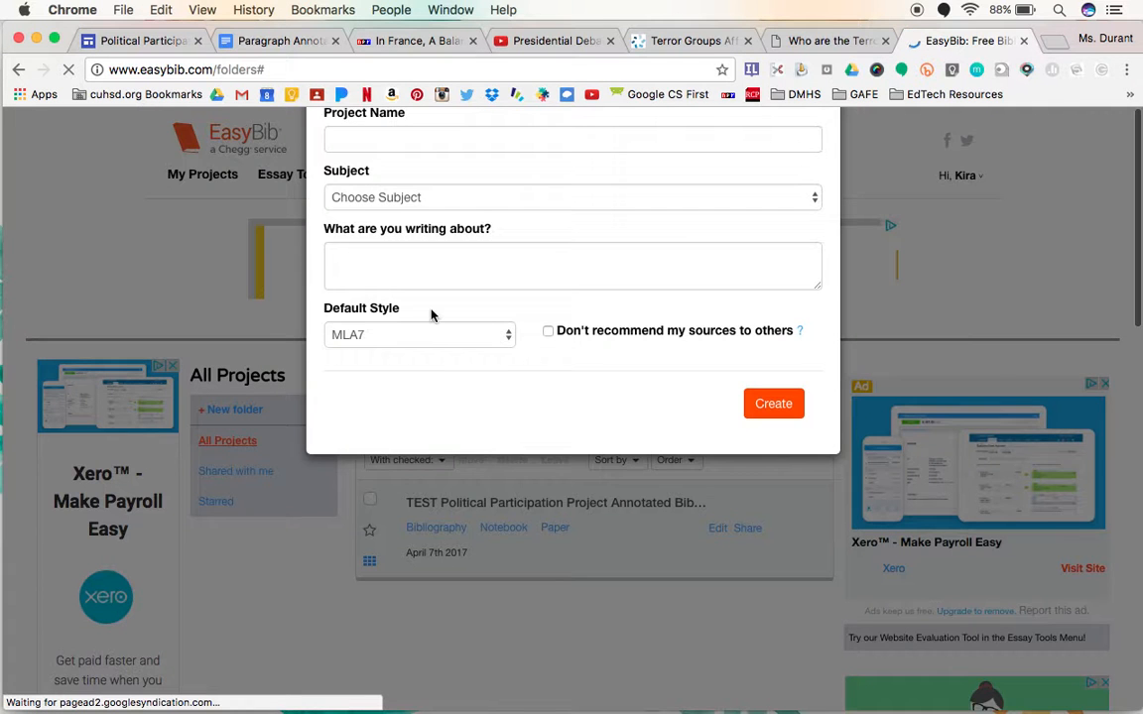
{"action": "left_click", "coordinate": [360, 248]}
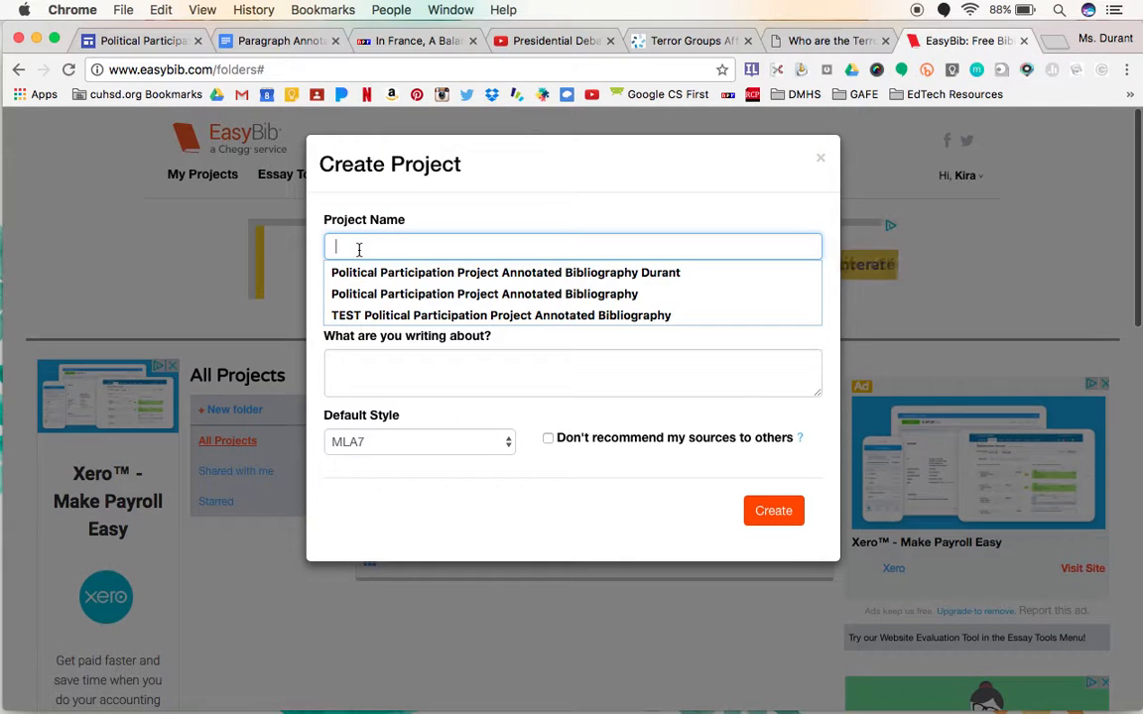
{"action": "type", "text": "Political Par"}
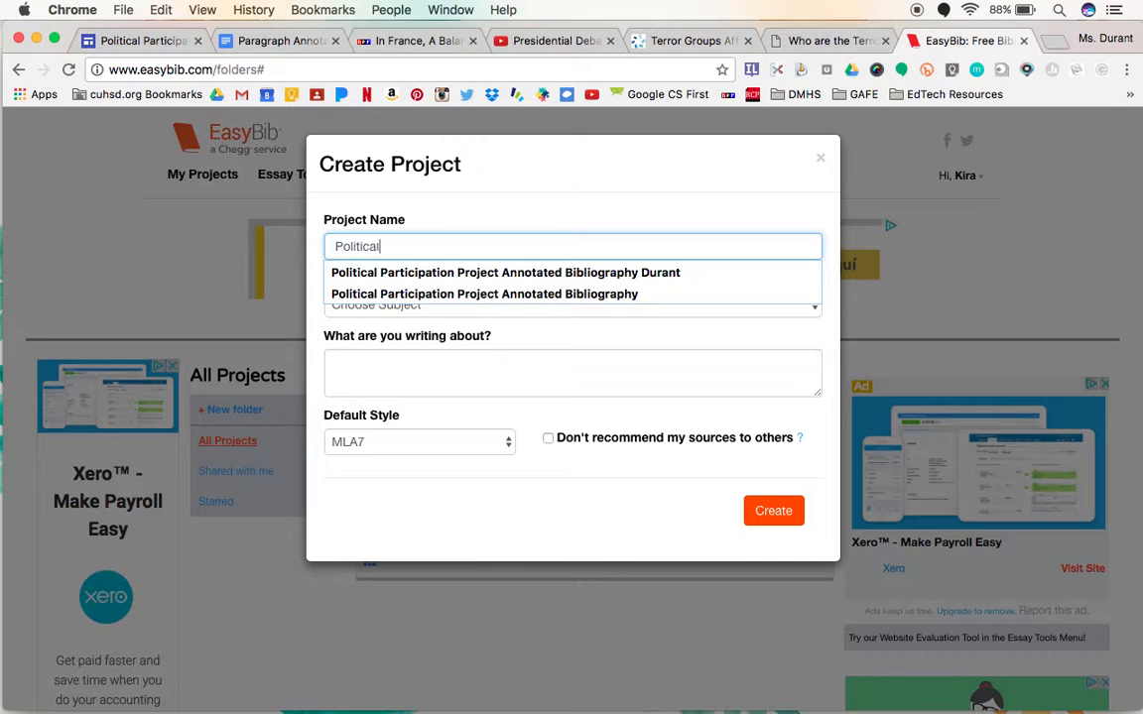
{"action": "left_click", "coordinate": [454, 271]}
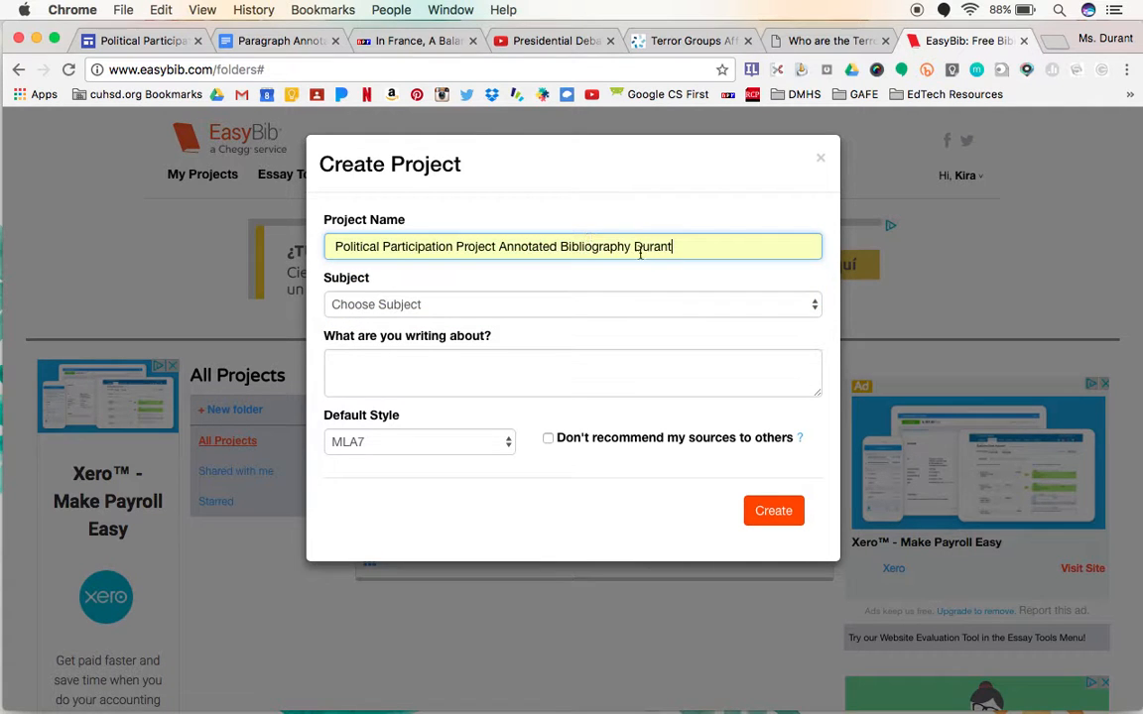
{"action": "left_click", "coordinate": [814, 305]}
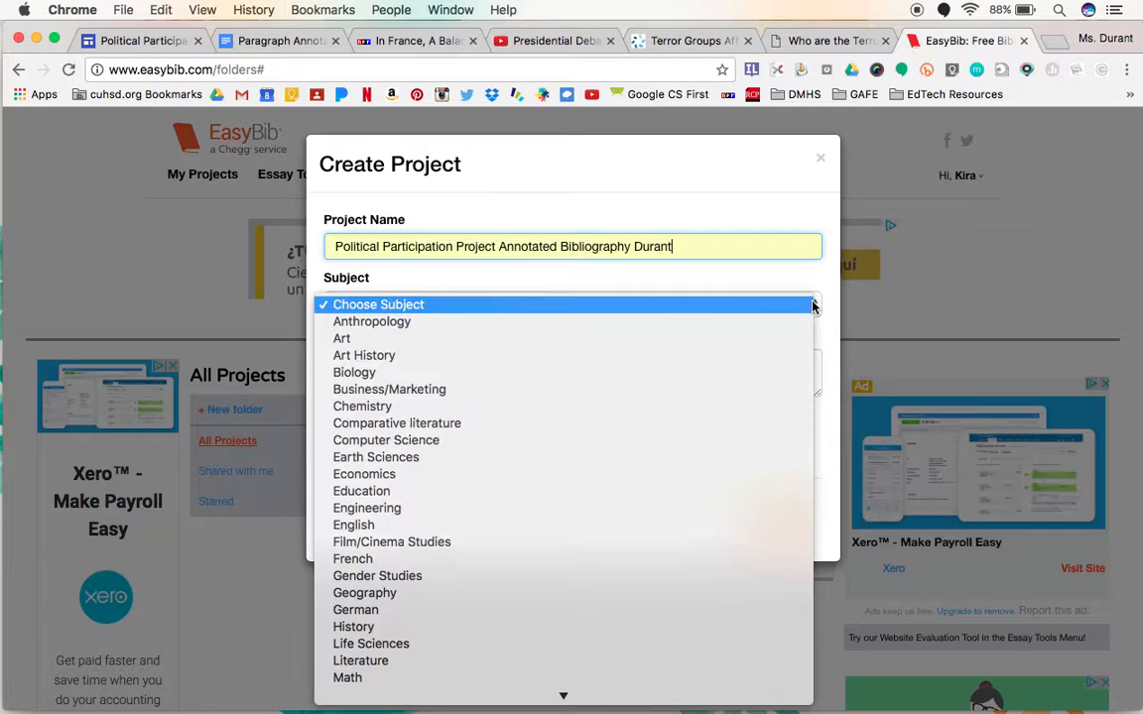
{"action": "left_click", "coordinate": [572, 492]}
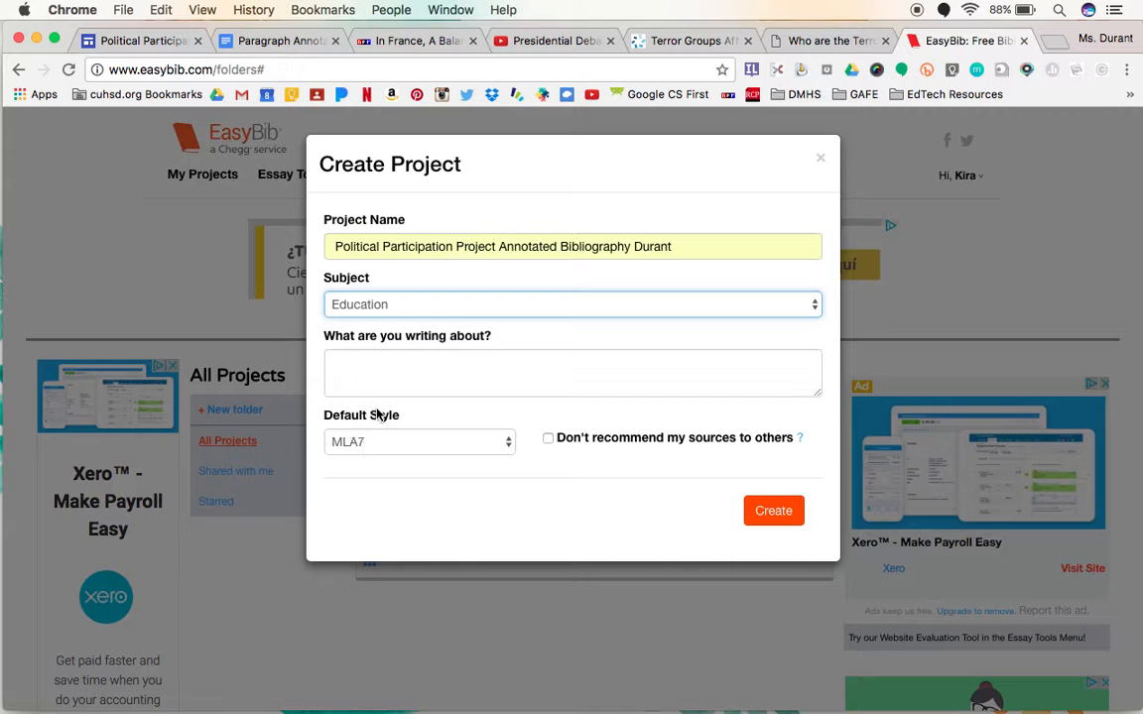
{"action": "left_click", "coordinate": [769, 511]}
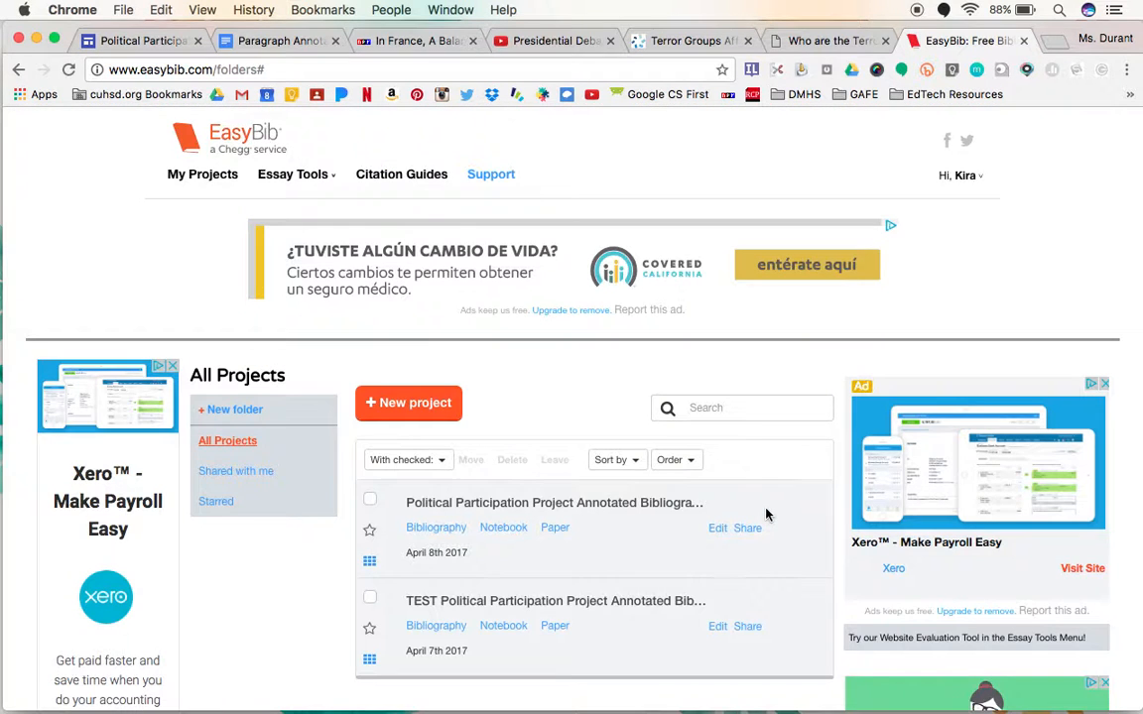
Open the bibliography of the newly created Political Participation project.
{"action": "scroll", "coordinate": [765, 510], "scroll_direction": "down", "scroll_amount": 1}
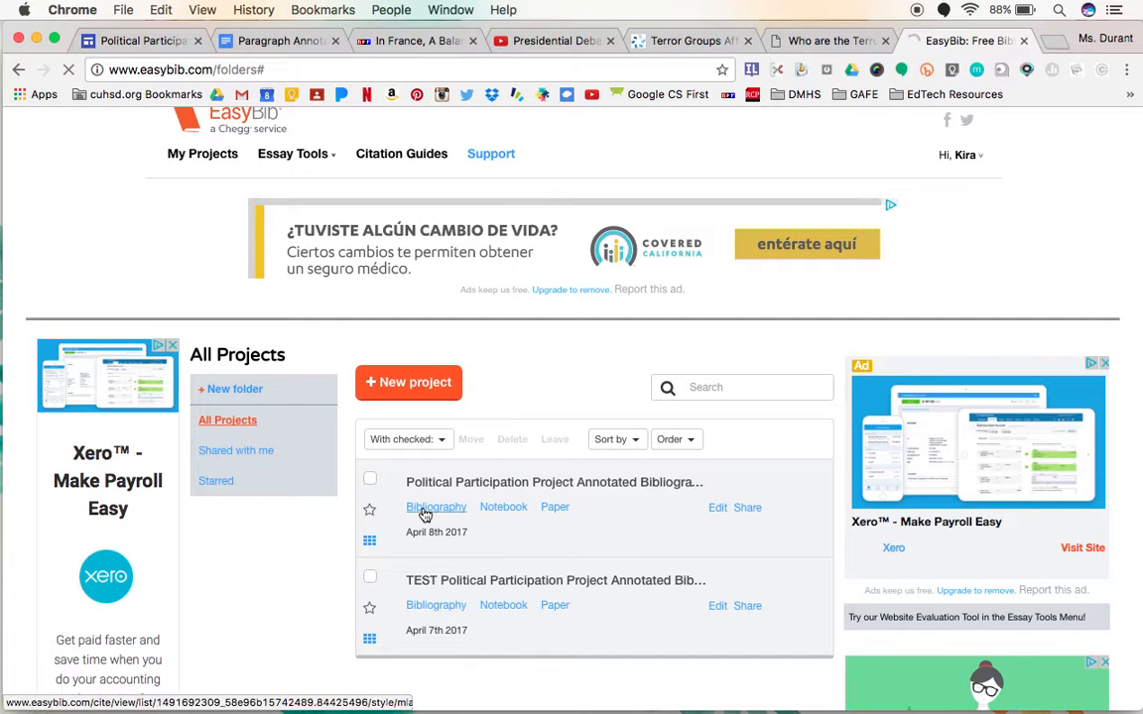
{"action": "left_click", "coordinate": [424, 510]}
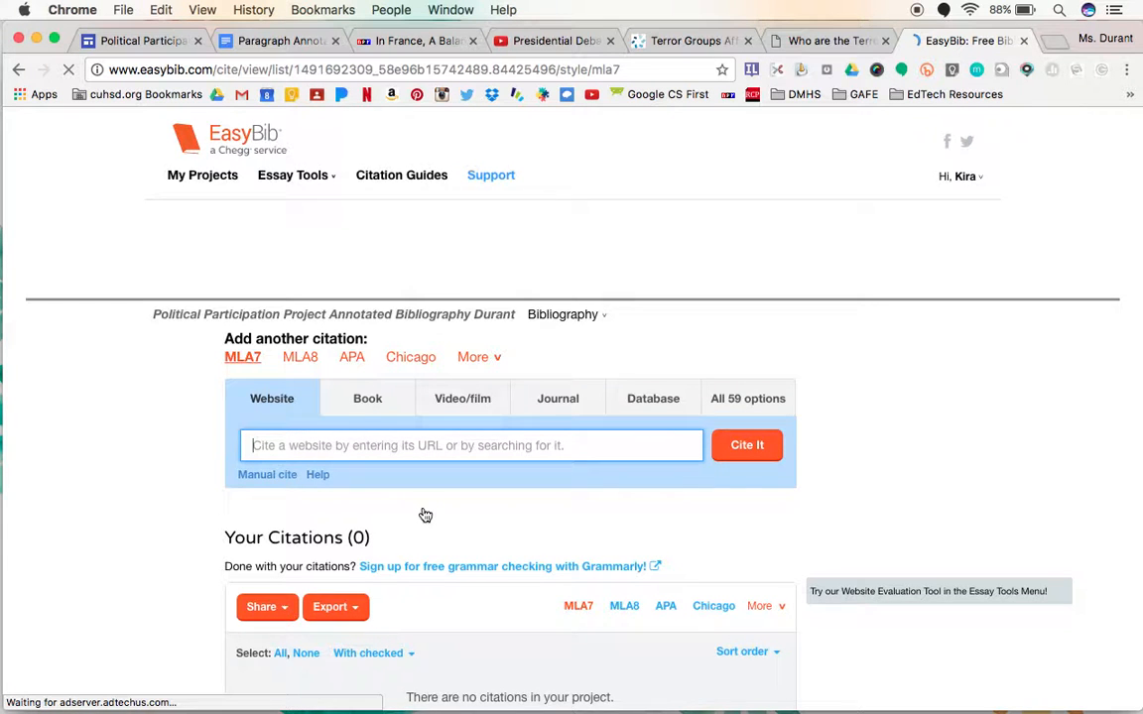
{"action": "scroll", "coordinate": [425, 515], "scroll_direction": "down", "scroll_amount": 2}
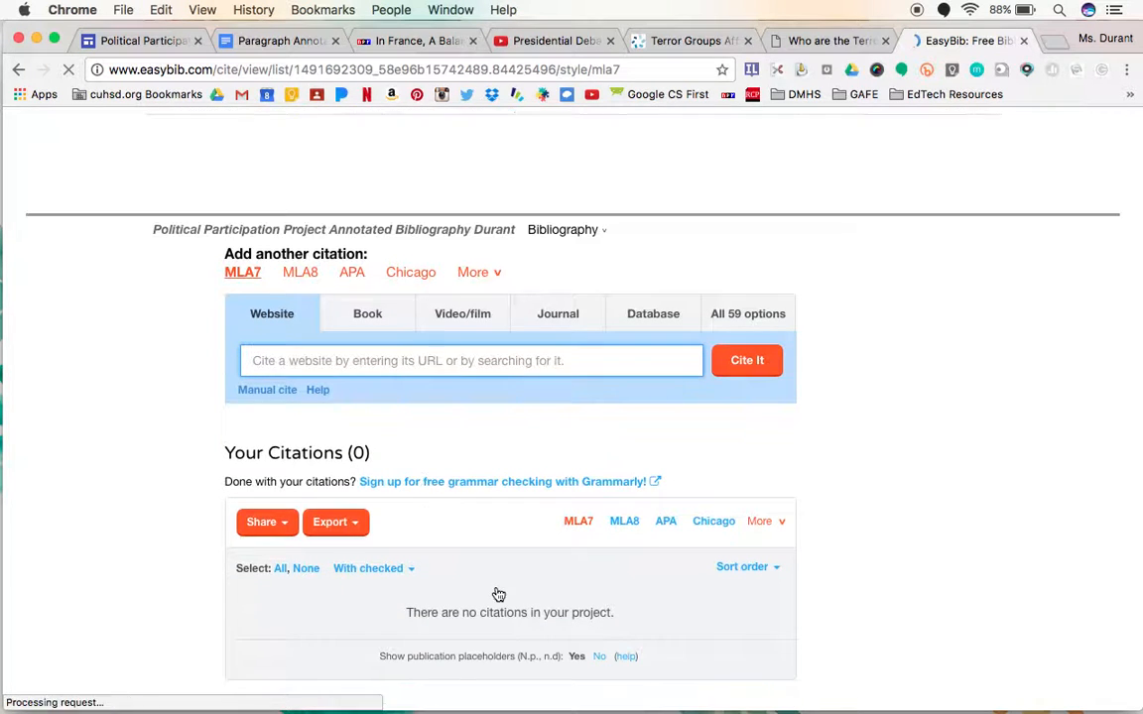
{"action": "scroll", "coordinate": [508, 579], "scroll_direction": "down", "scroll_amount": 1}
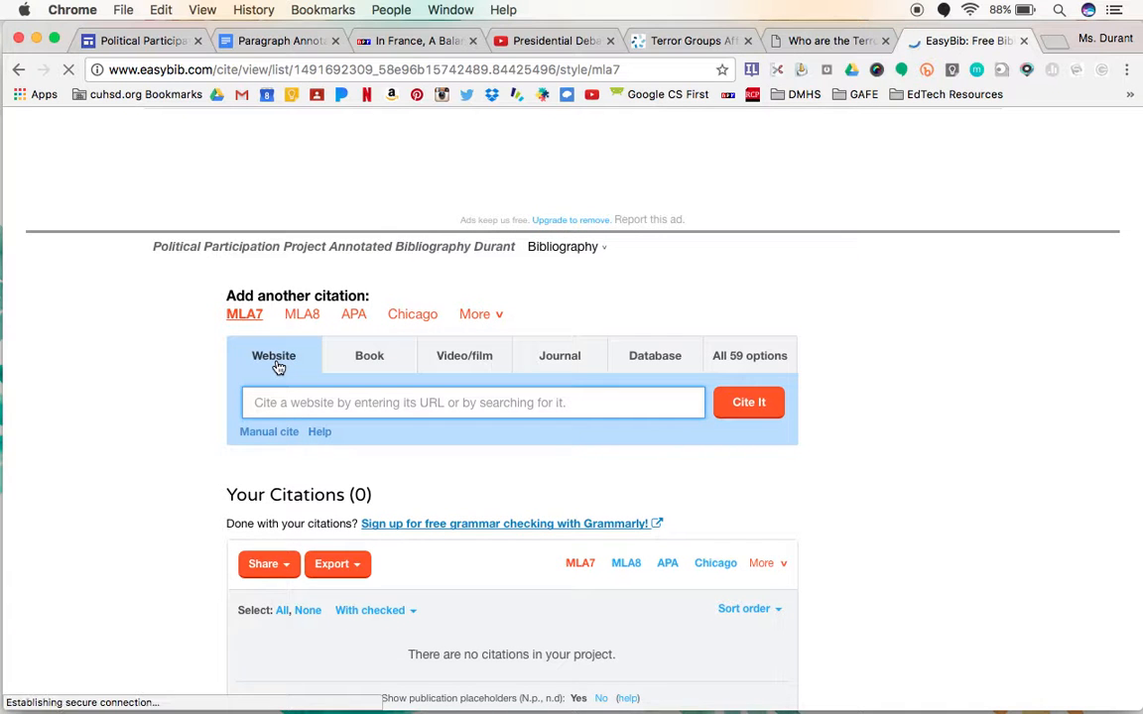
Copy the web address of the NPR article "In France, A Balancing Act Between Liberty And Security".
{"action": "left_click", "coordinate": [397, 41]}
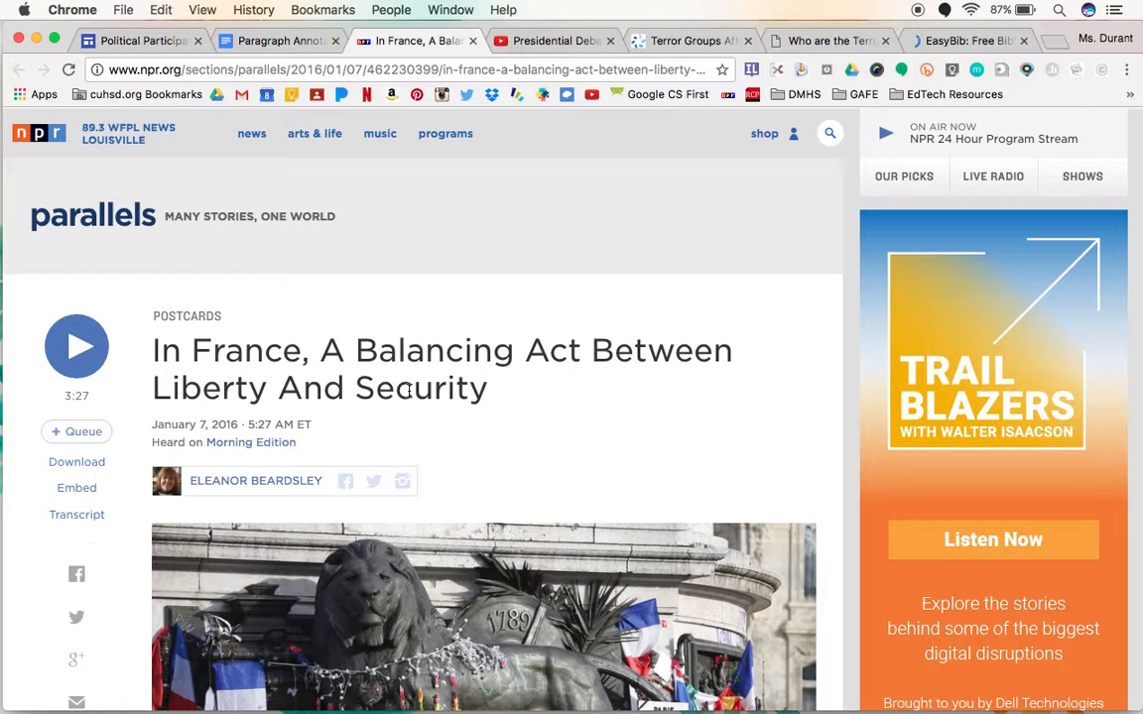
{"action": "scroll", "coordinate": [409, 390], "scroll_direction": "down", "scroll_amount": 1}
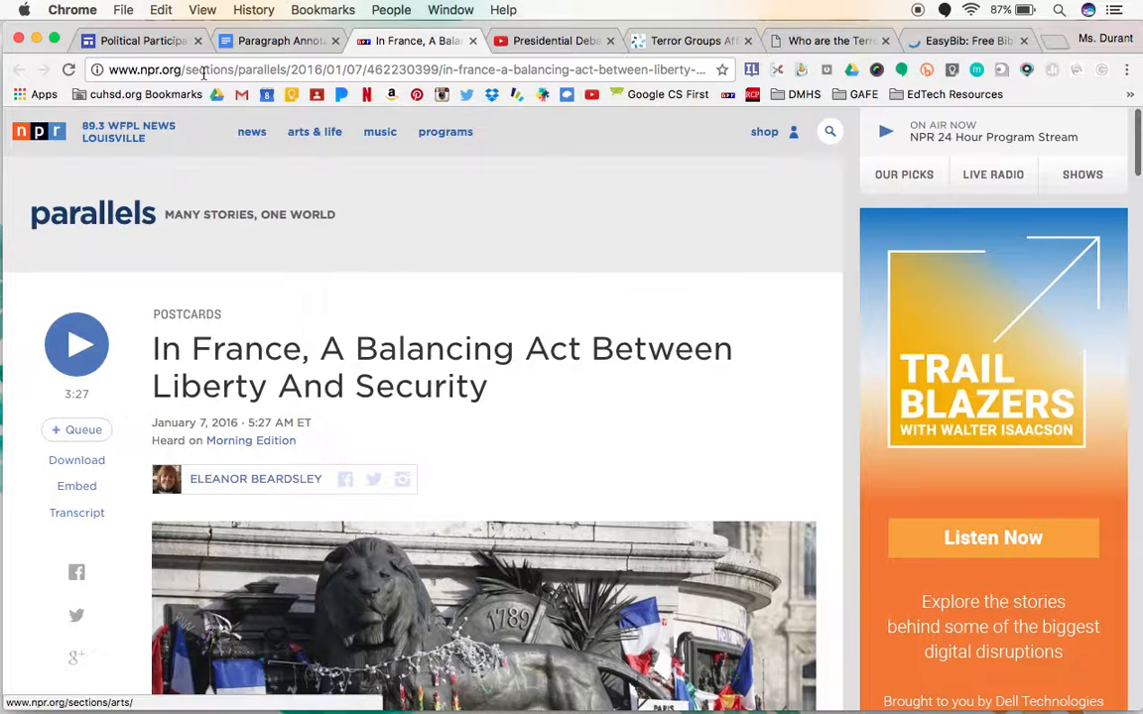
{"action": "left_click", "coordinate": [266, 73]}
{"action": "right_click", "coordinate": [266, 73]}
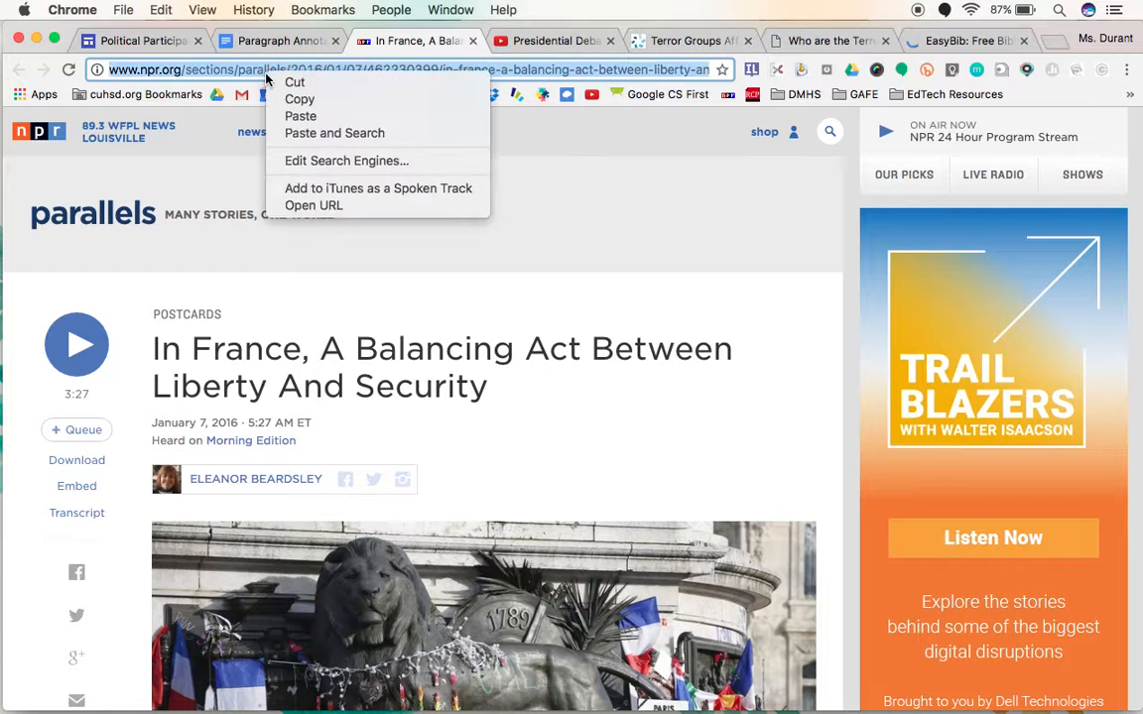
{"action": "left_click", "coordinate": [289, 100]}
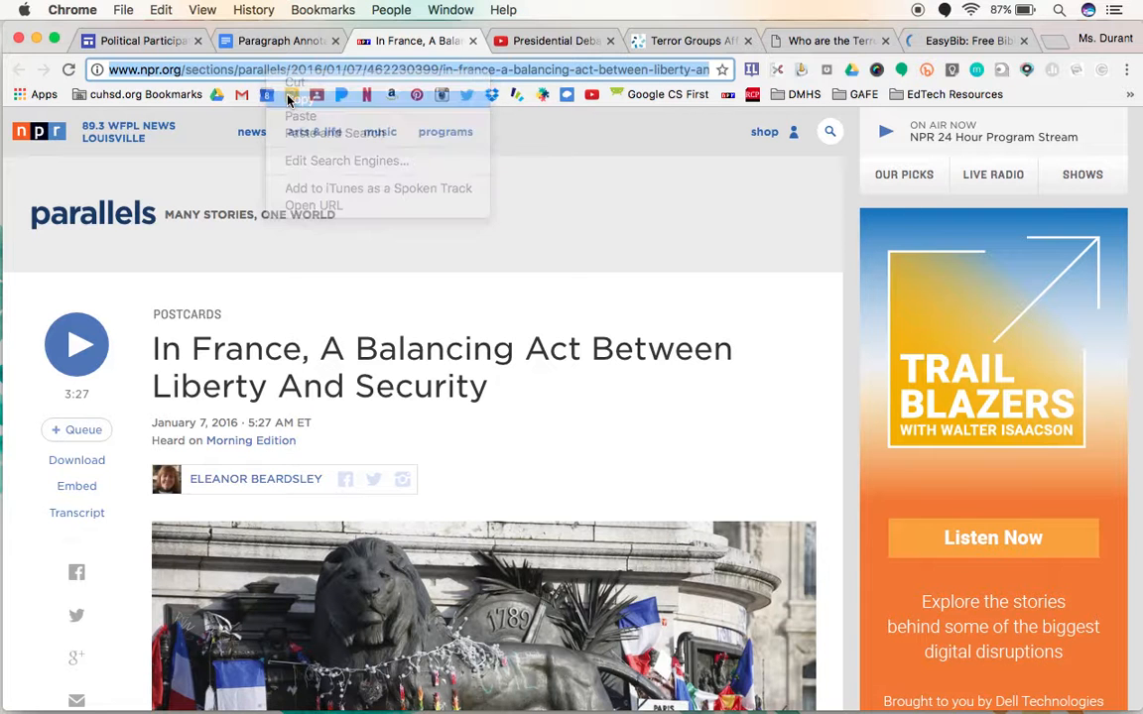
Switch to EasyBib and submit the copied NPR article address as an MLA7 website citation.
{"action": "left_click", "coordinate": [934, 40]}
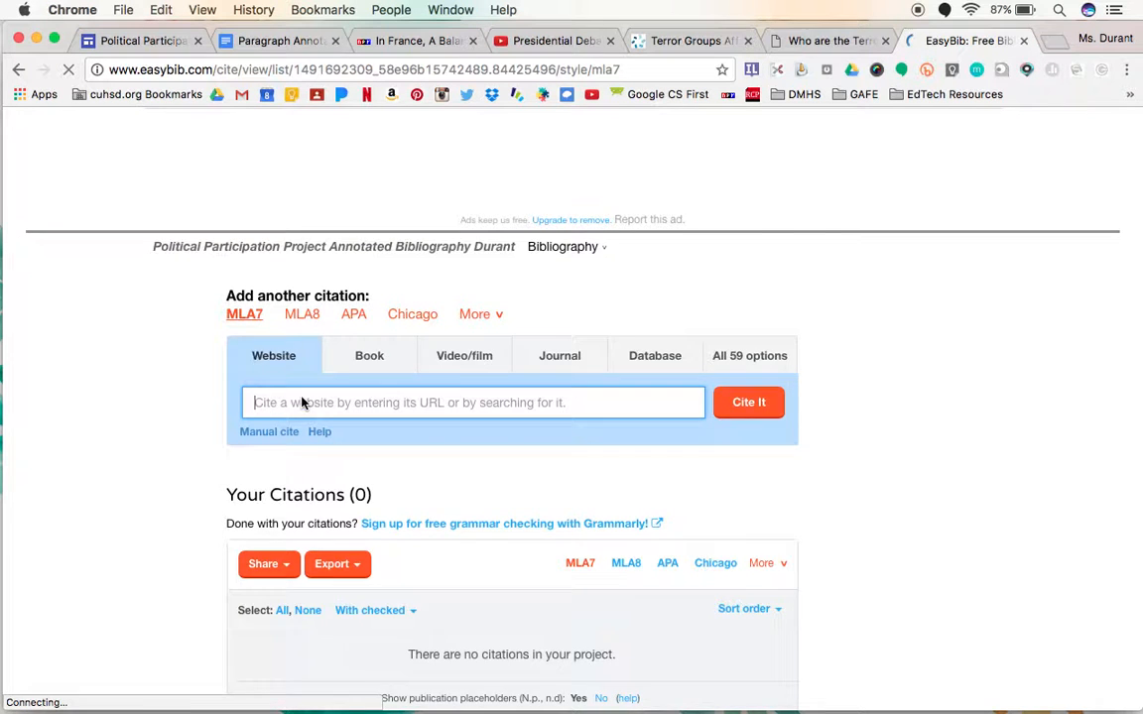
{"action": "scroll", "coordinate": [285, 533], "scroll_direction": "down", "scroll_amount": 2}
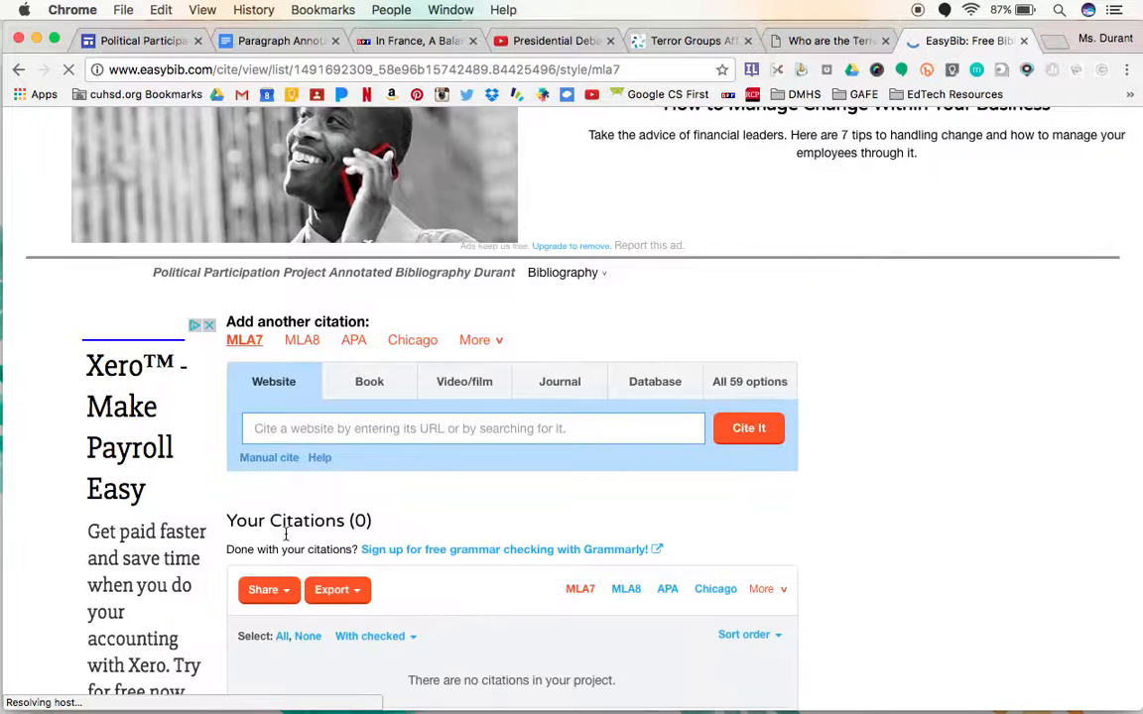
{"action": "left_click", "coordinate": [271, 427]}
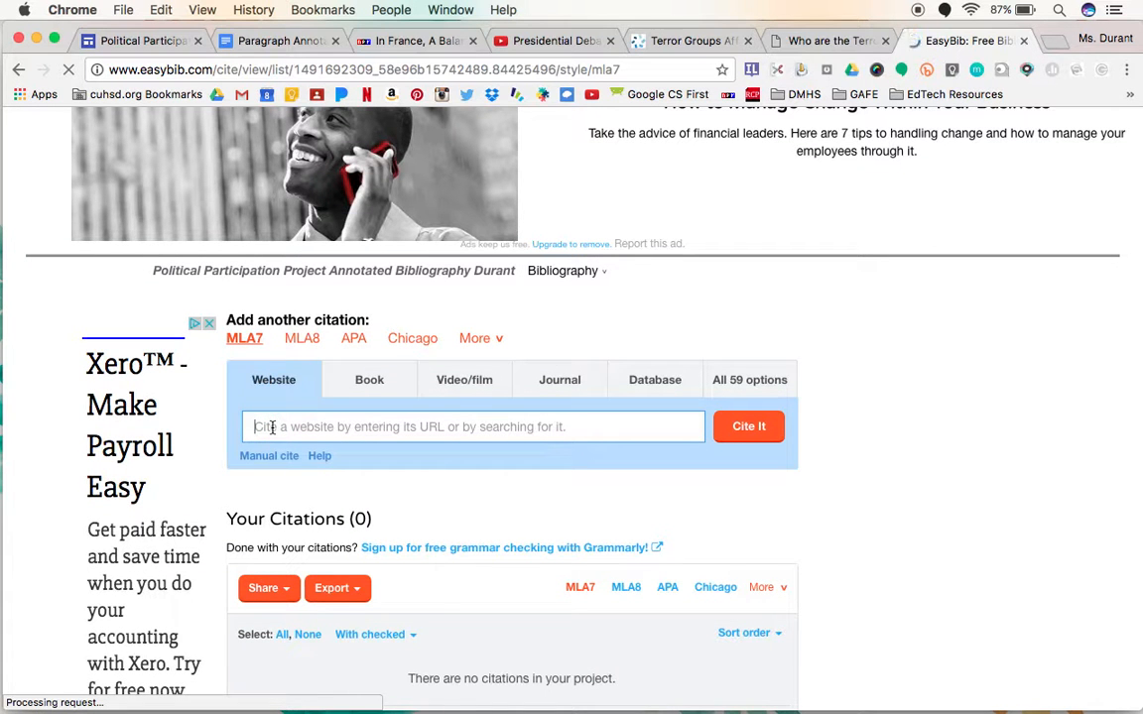
{"action": "right_click", "coordinate": [273, 427]}
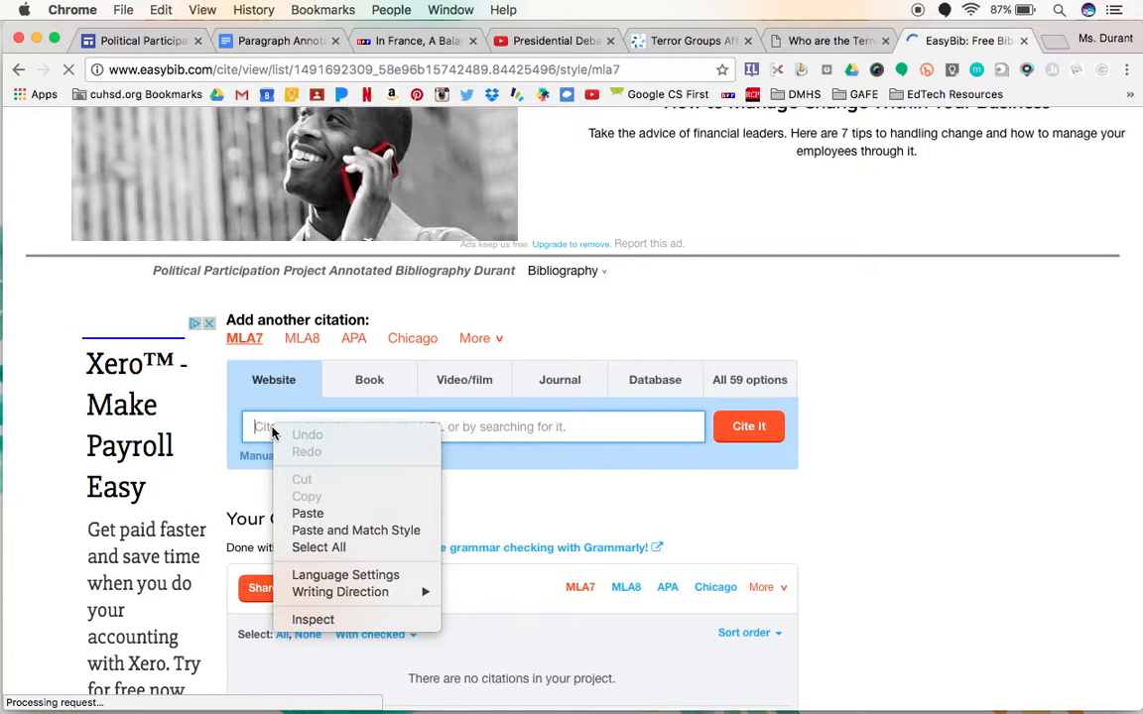
{"action": "left_click", "coordinate": [309, 513]}
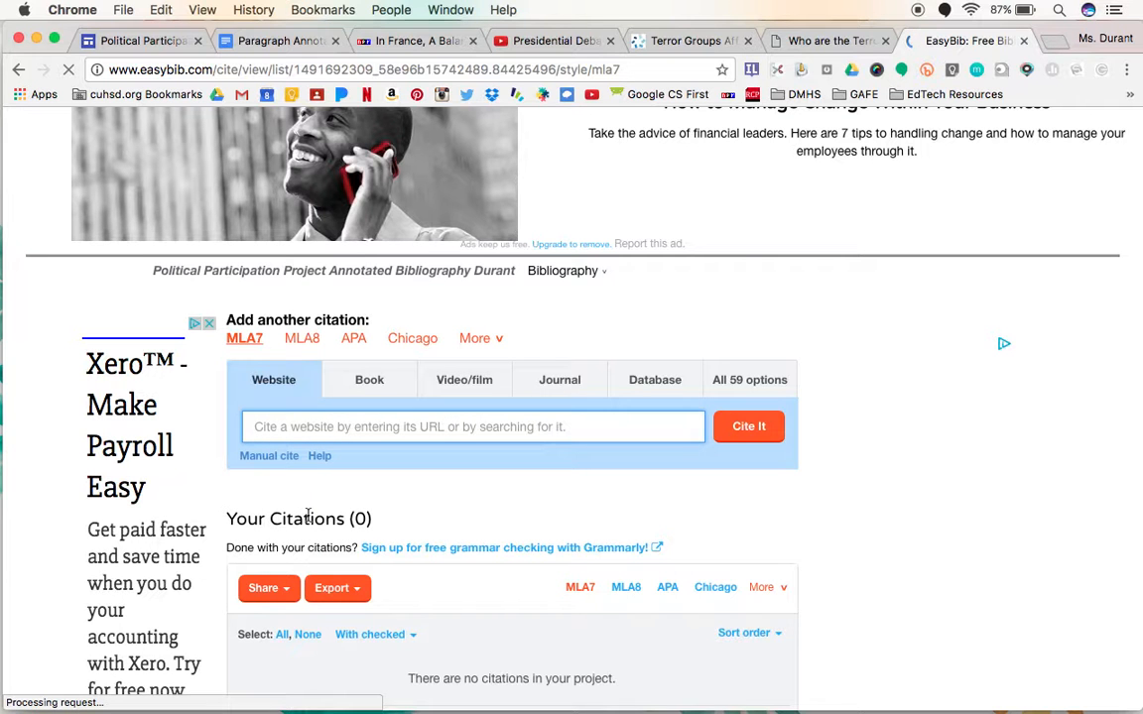
{"action": "left_click", "coordinate": [285, 430]}
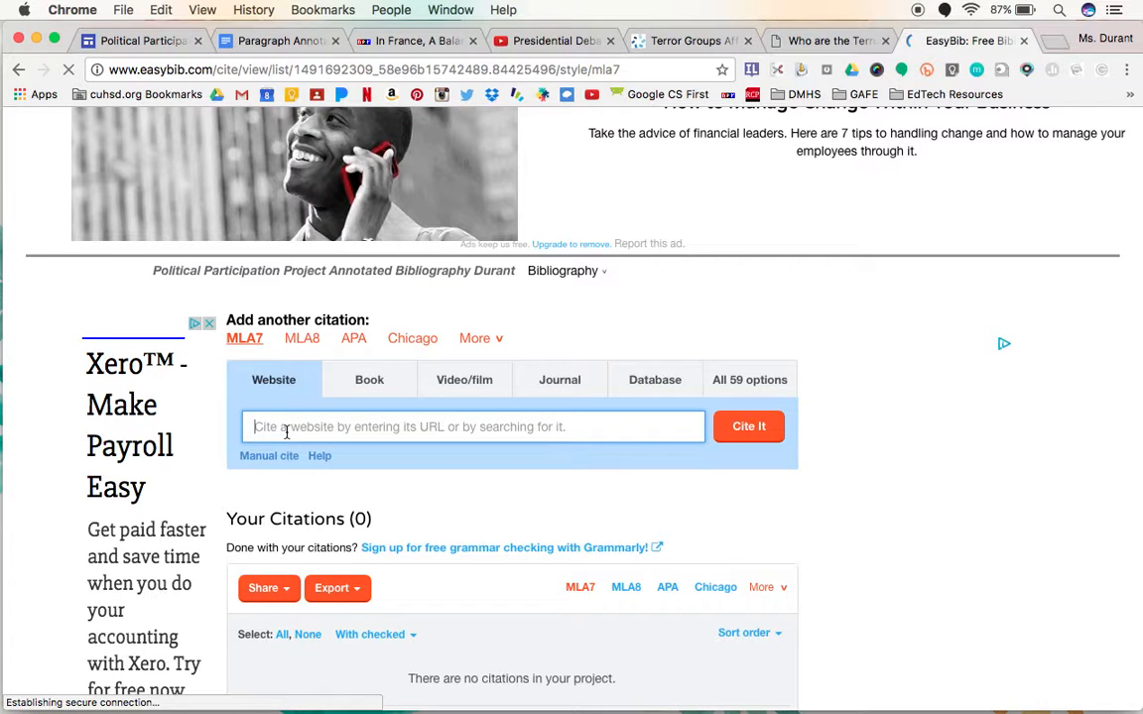
{"action": "key", "text": "super+v"}
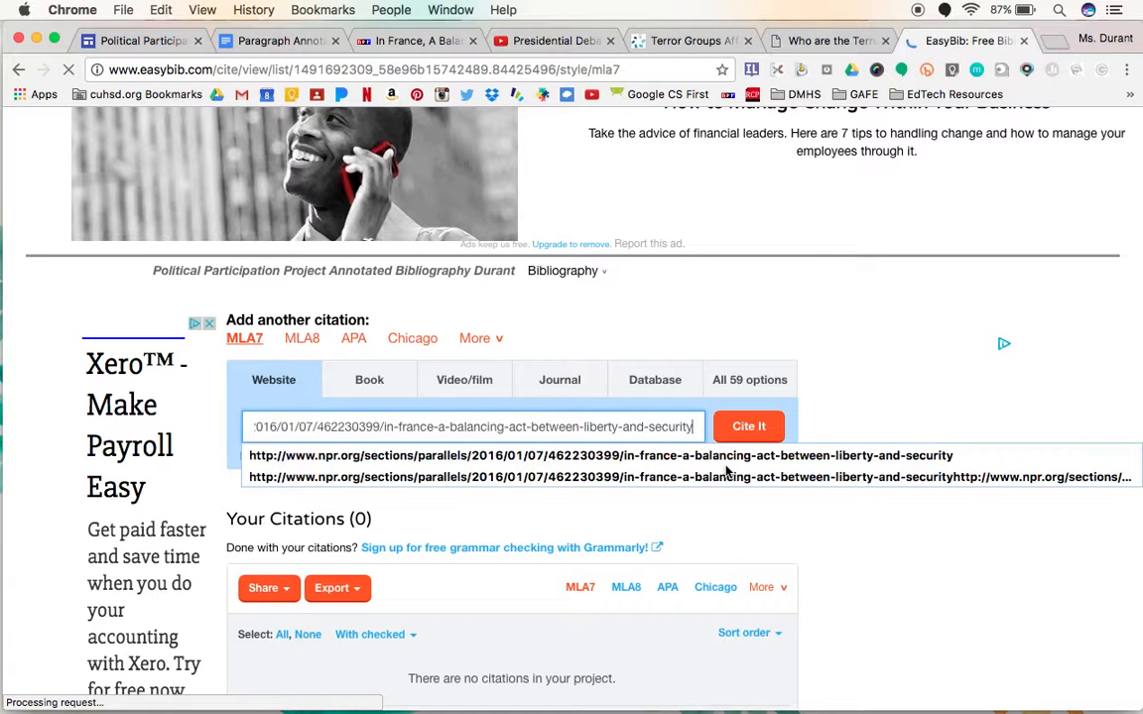
{"action": "left_click", "coordinate": [741, 428]}
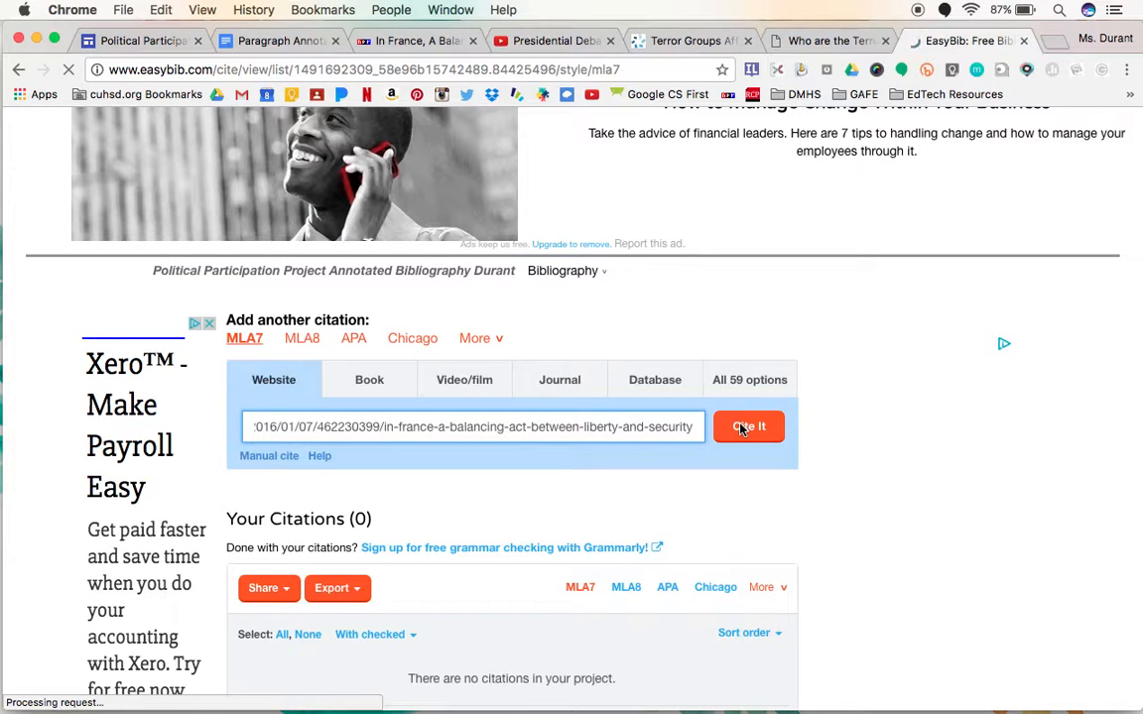
{"action": "left_click", "coordinate": [742, 429]}
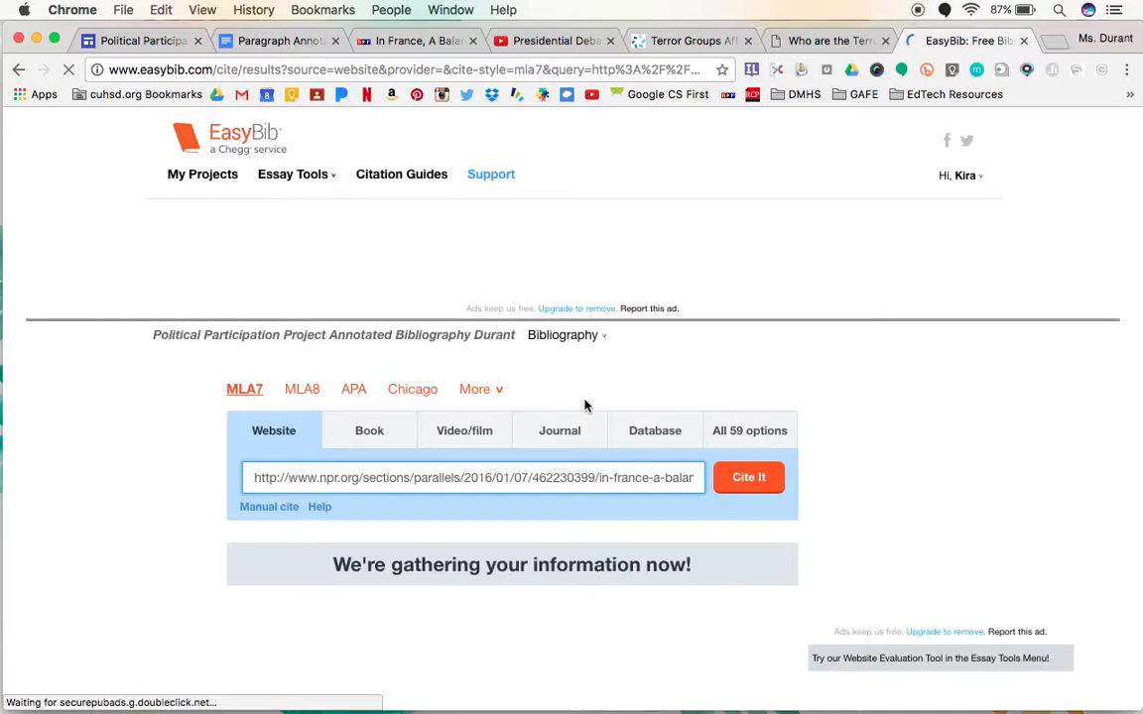
Cite the NPR search result, check the source details found, and continue to the final step.
{"action": "scroll", "coordinate": [610, 498], "scroll_direction": "down", "scroll_amount": 3}
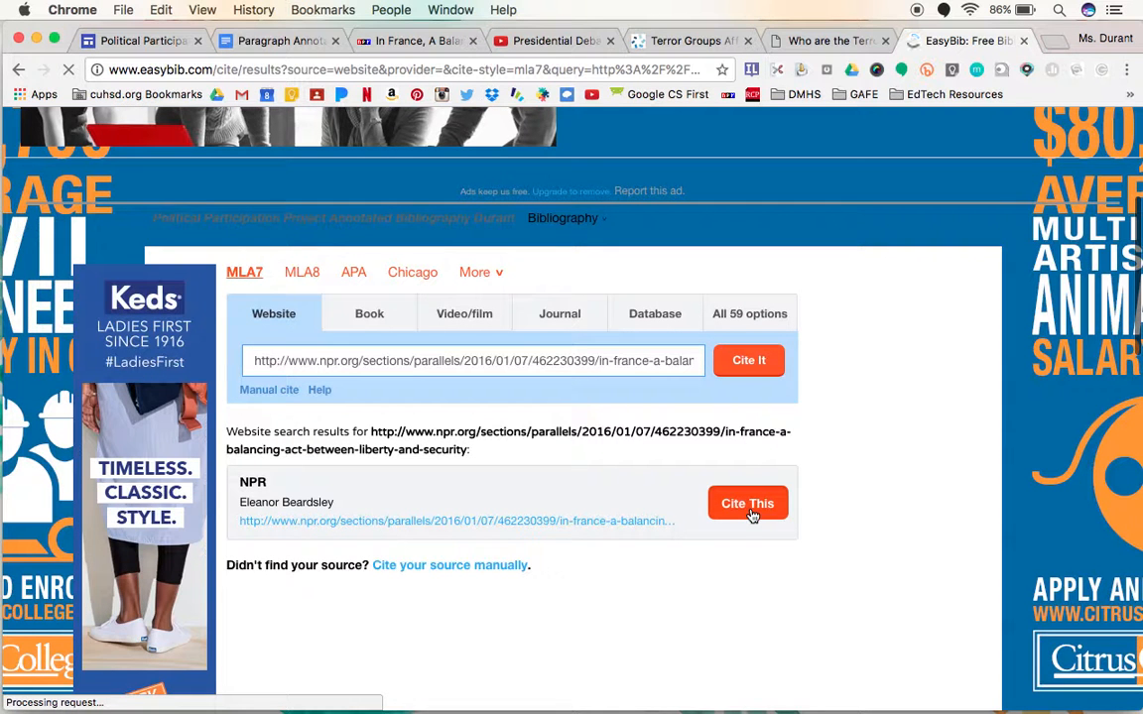
{"action": "left_click", "coordinate": [749, 504]}
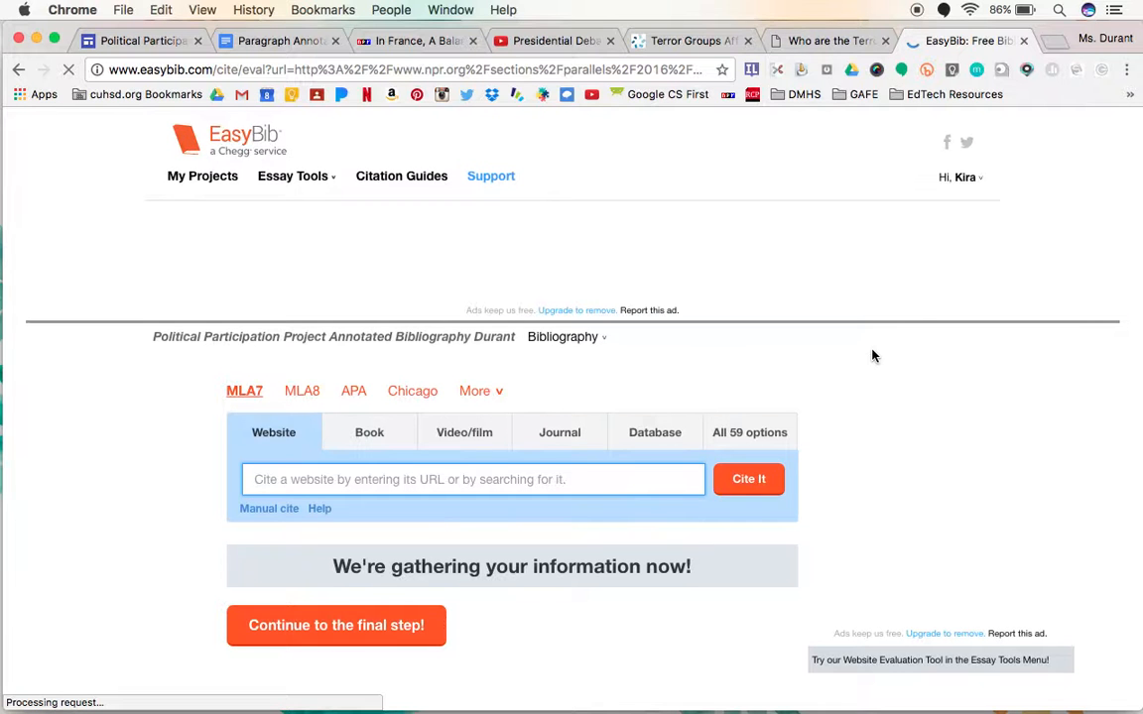
{"action": "scroll", "coordinate": [853, 377], "scroll_direction": "down", "scroll_amount": 1}
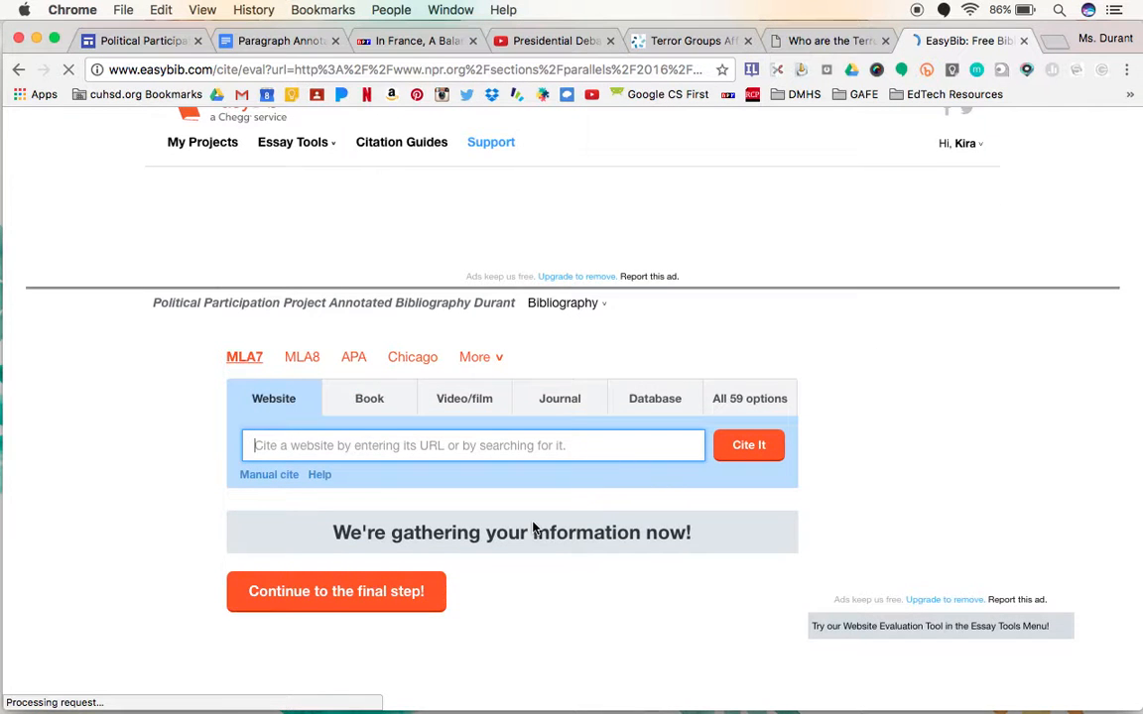
{"action": "scroll", "coordinate": [529, 535], "scroll_direction": "down", "scroll_amount": 3}
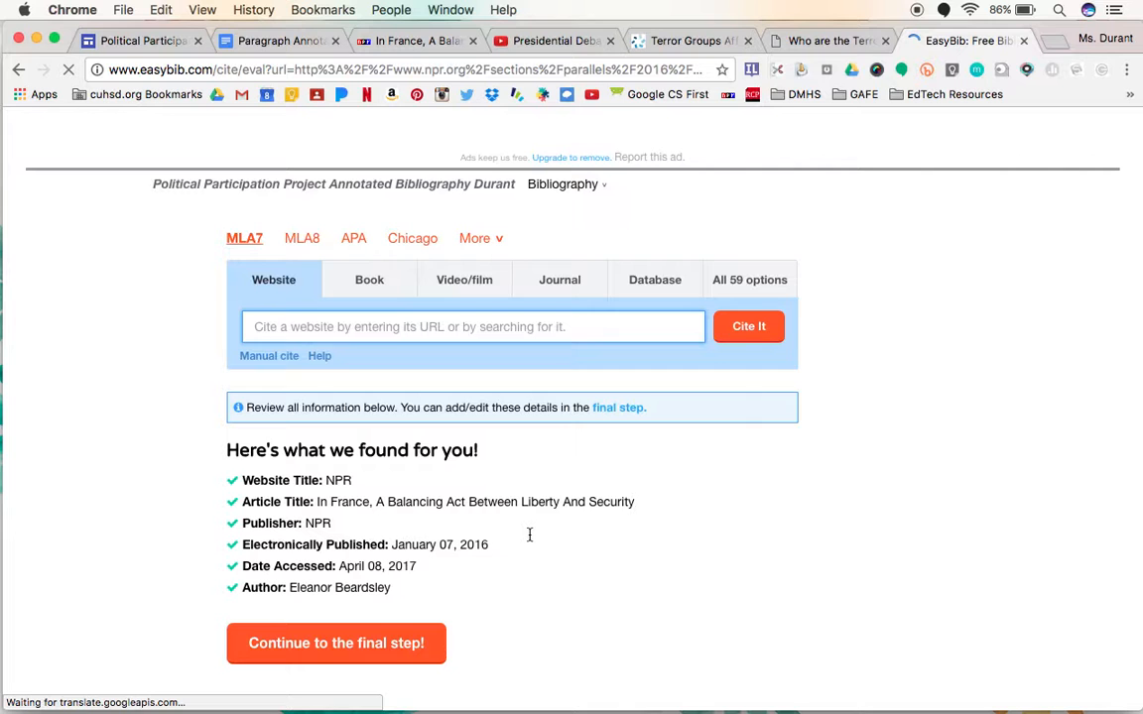
{"action": "scroll", "coordinate": [529, 534], "scroll_direction": "down", "scroll_amount": 1}
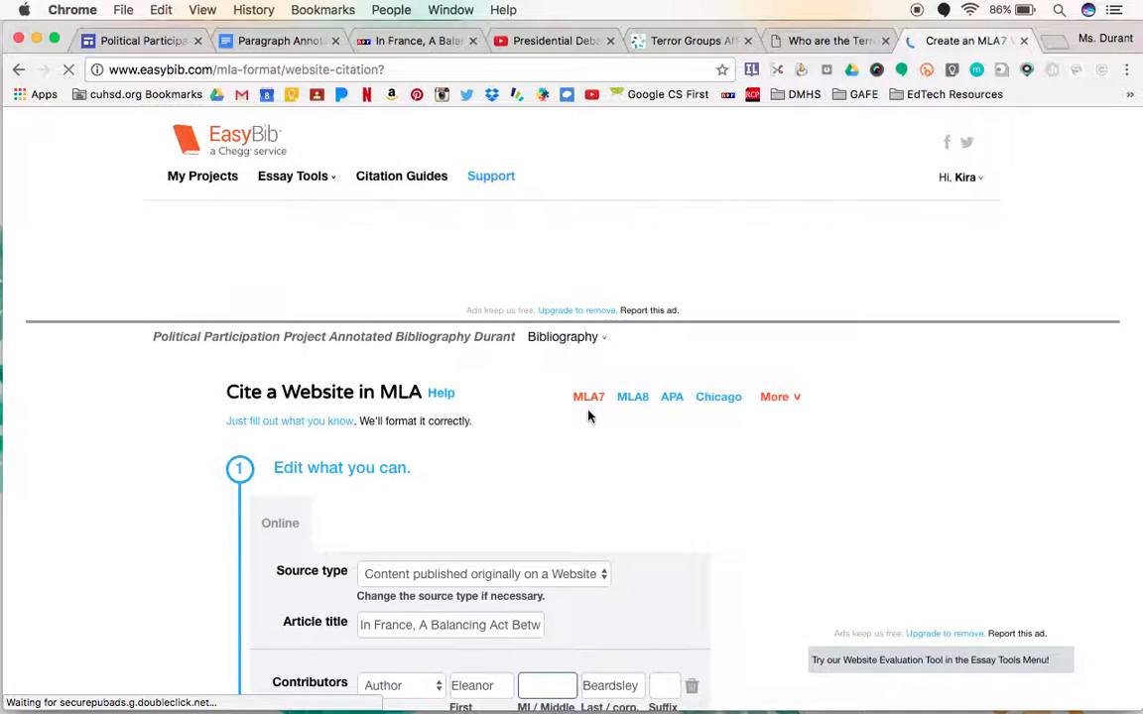
Review the prefilled source type, article title, contributor, website, publisher, URL and date fields of the NPR citation.
{"action": "scroll", "coordinate": [588, 417], "scroll_direction": "down", "scroll_amount": 3}
{"action": "scroll", "coordinate": [588, 416], "scroll_direction": "down", "scroll_amount": 1}
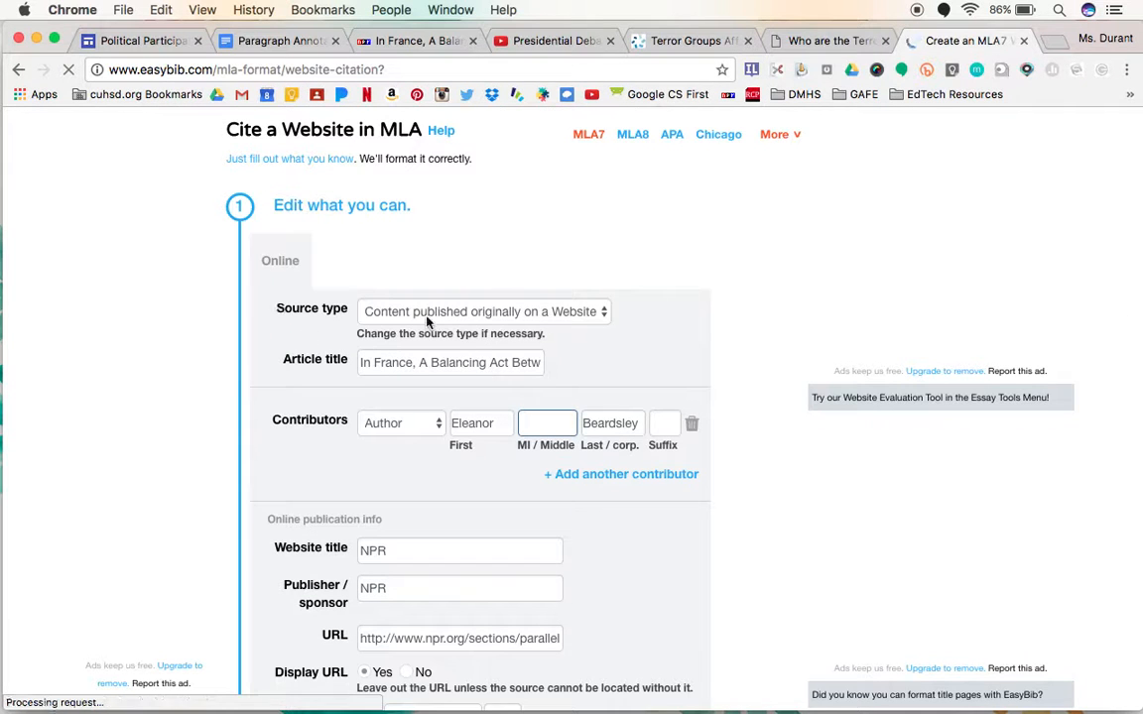
{"action": "scroll", "coordinate": [607, 332], "scroll_direction": "down", "scroll_amount": 1}
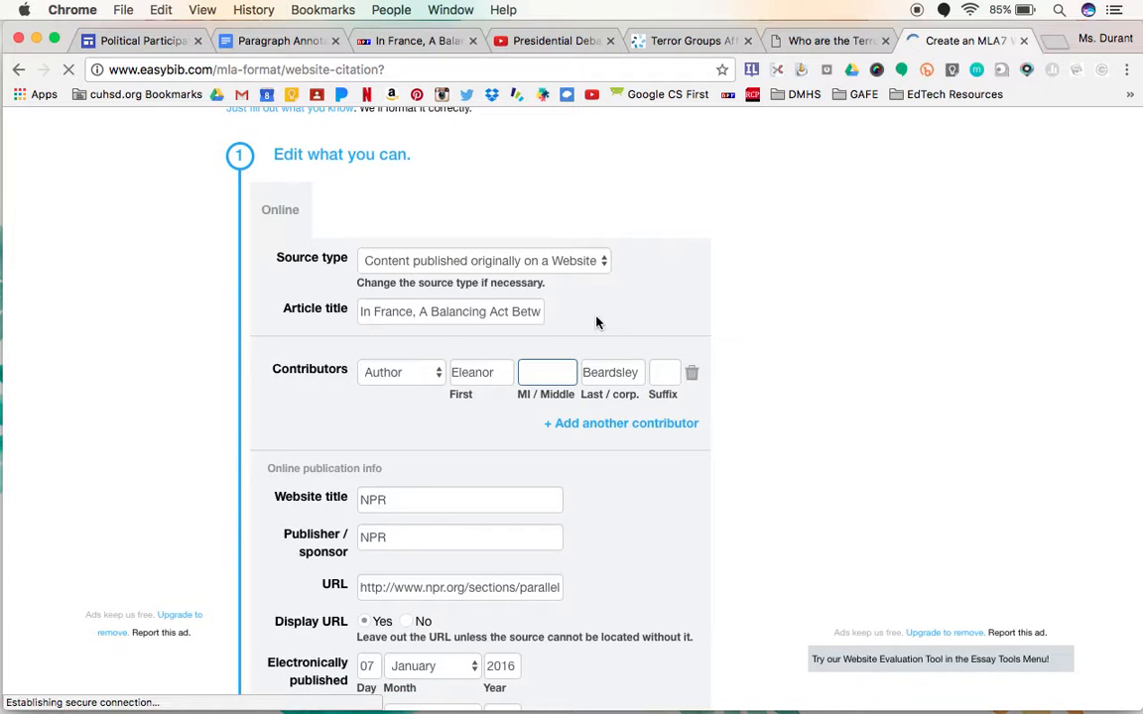
{"action": "scroll", "coordinate": [596, 322], "scroll_direction": "down", "scroll_amount": 1}
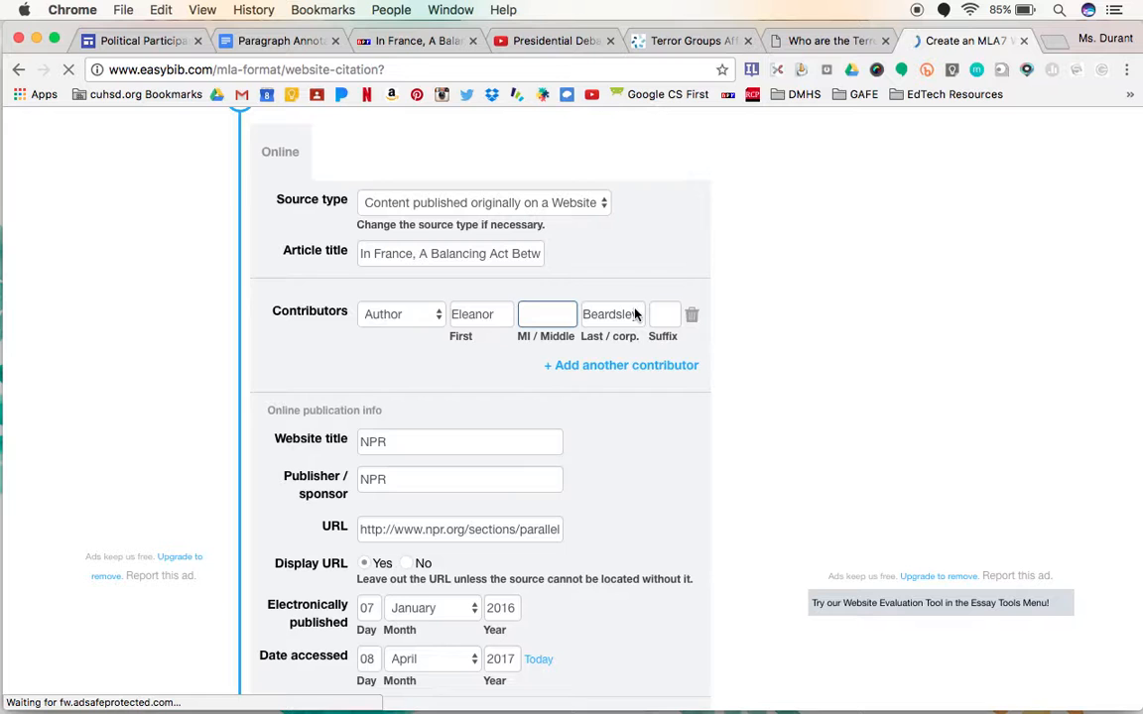
{"action": "scroll", "coordinate": [625, 303], "scroll_direction": "down", "scroll_amount": 1}
{"action": "scroll", "coordinate": [633, 297], "scroll_direction": "down", "scroll_amount": 3}
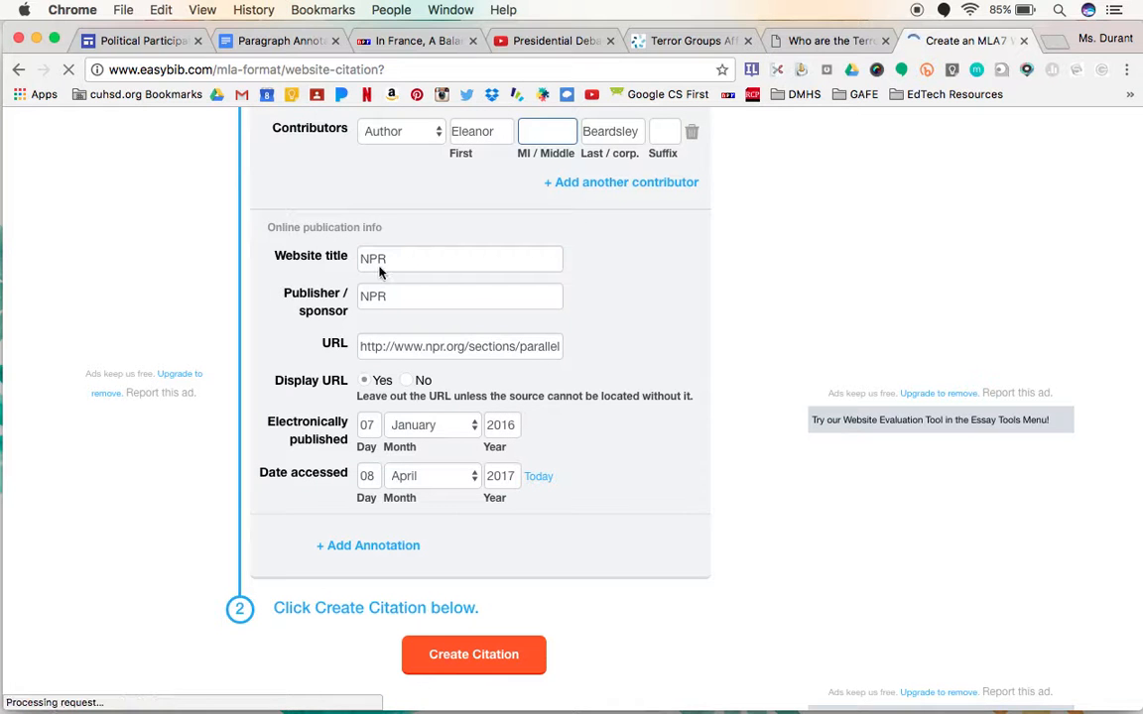
{"action": "scroll", "coordinate": [426, 312], "scroll_direction": "down", "scroll_amount": 1}
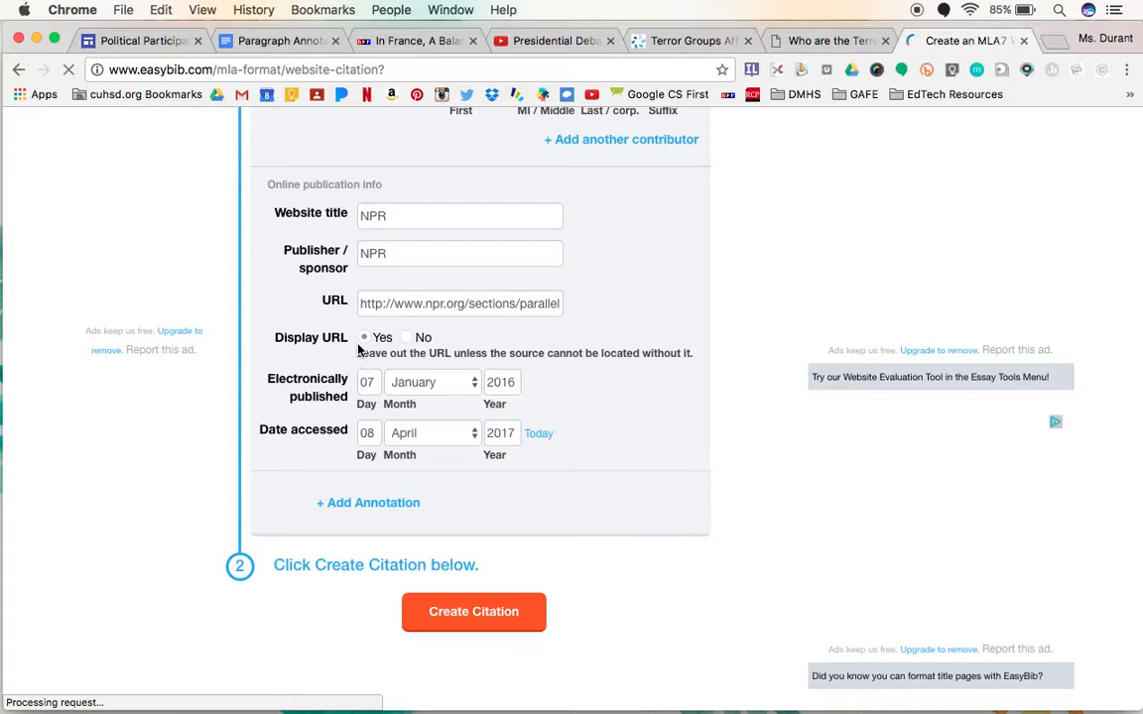
{"action": "scroll", "coordinate": [359, 349], "scroll_direction": "down", "scroll_amount": 2}
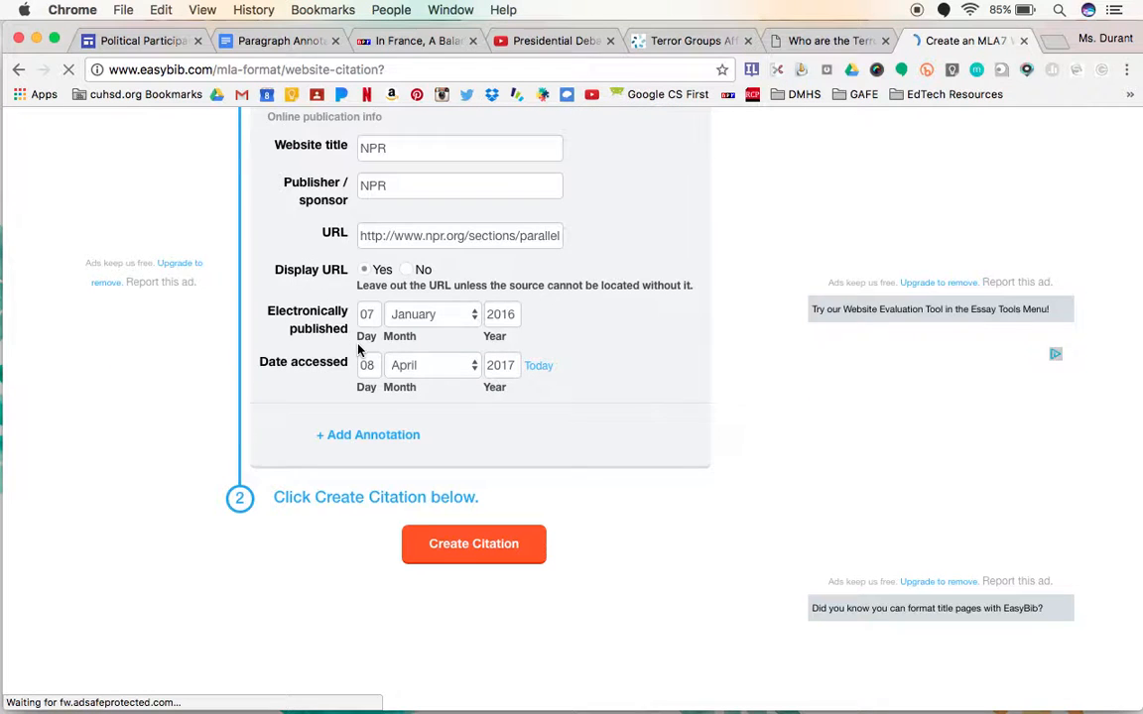
{"action": "scroll", "coordinate": [359, 349], "scroll_direction": "down", "scroll_amount": 1}
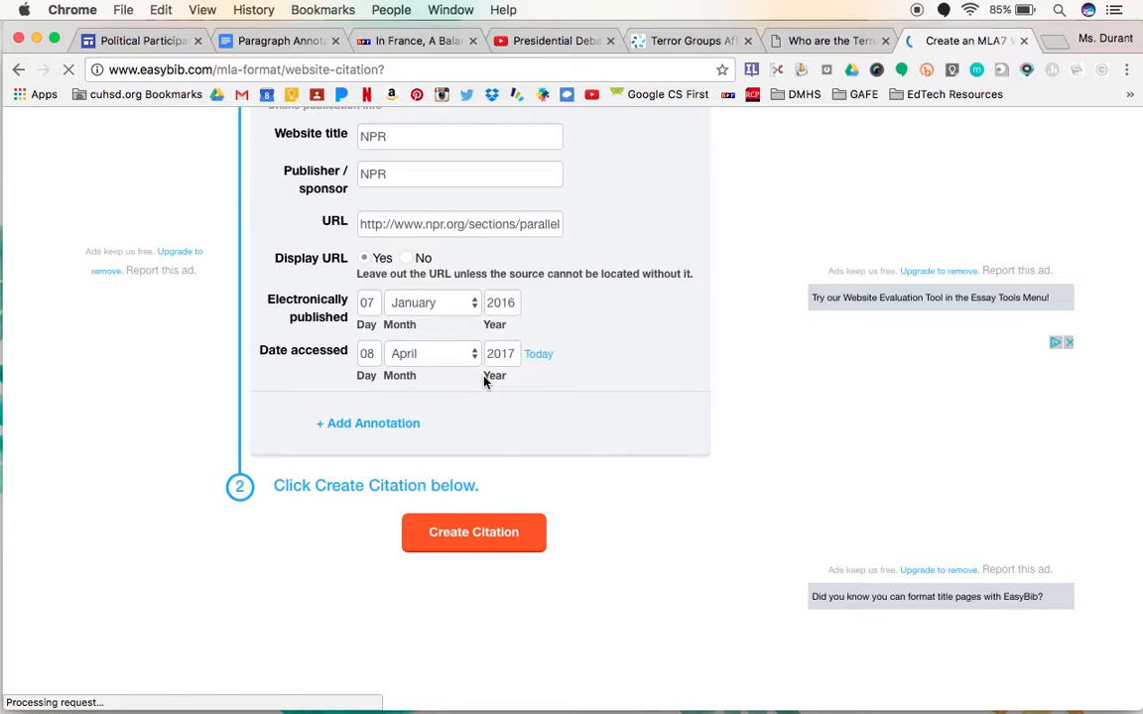
{"action": "scroll", "coordinate": [518, 380], "scroll_direction": "down", "scroll_amount": 3}
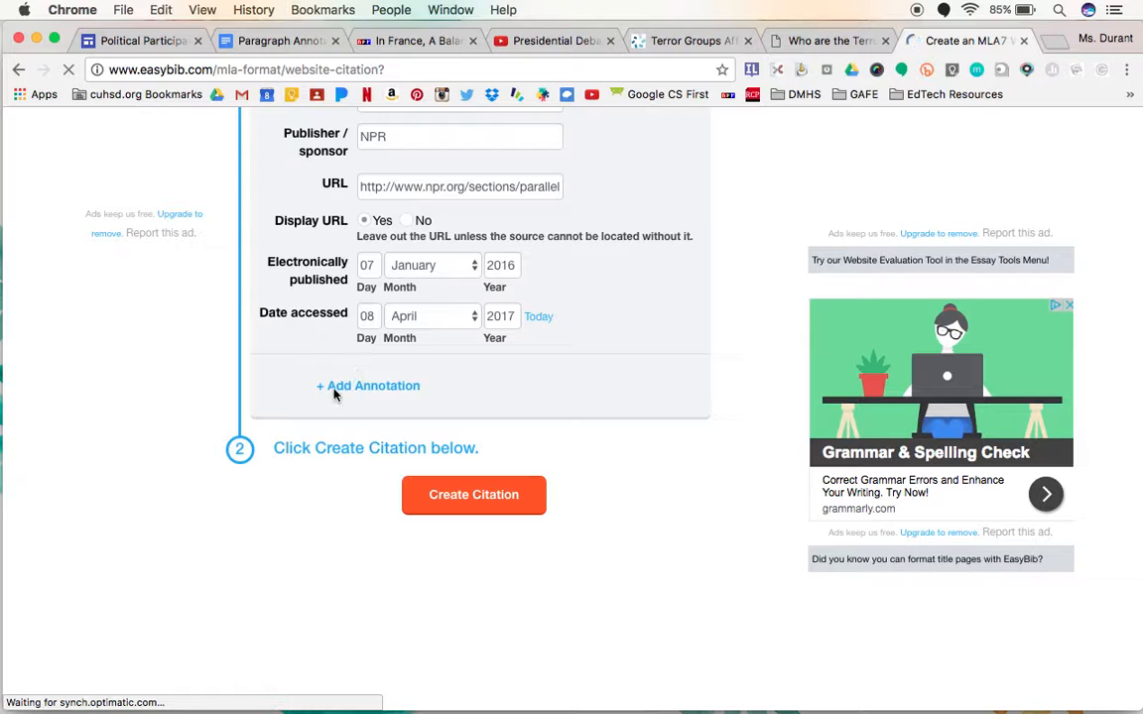
Add an annotation field to the NPR citation, and copy the full annotation paragraph from the Paragraph Annotation Example Google Doc.
{"action": "left_click", "coordinate": [342, 387]}
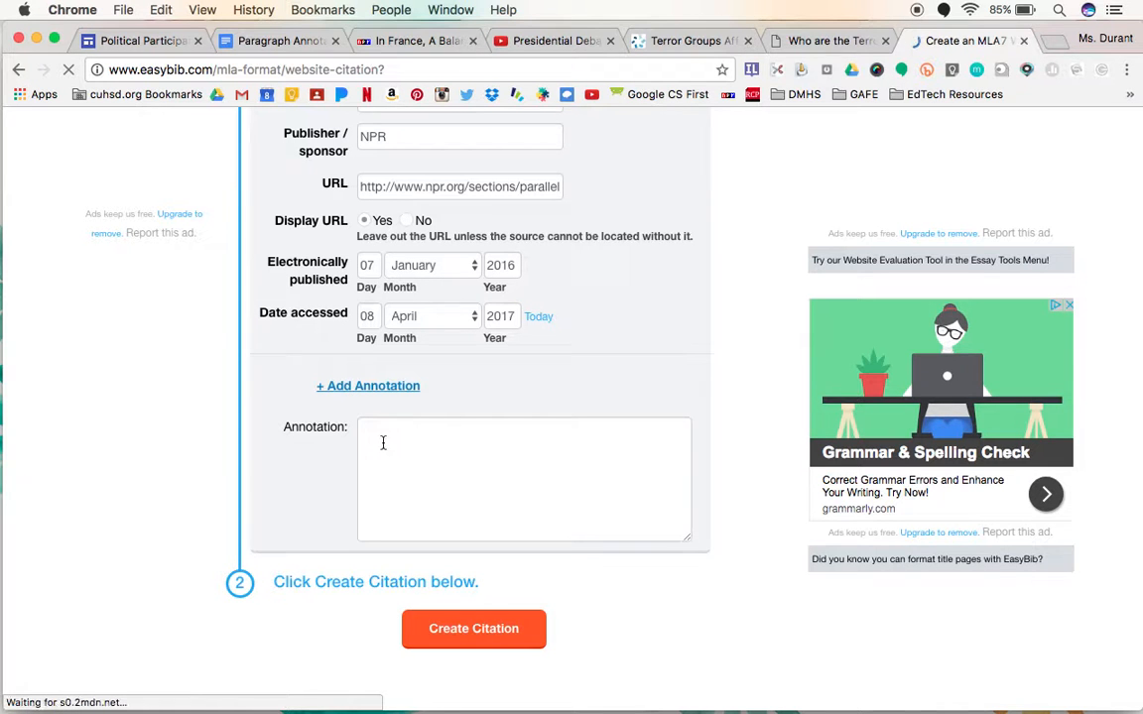
{"action": "left_click", "coordinate": [282, 45]}
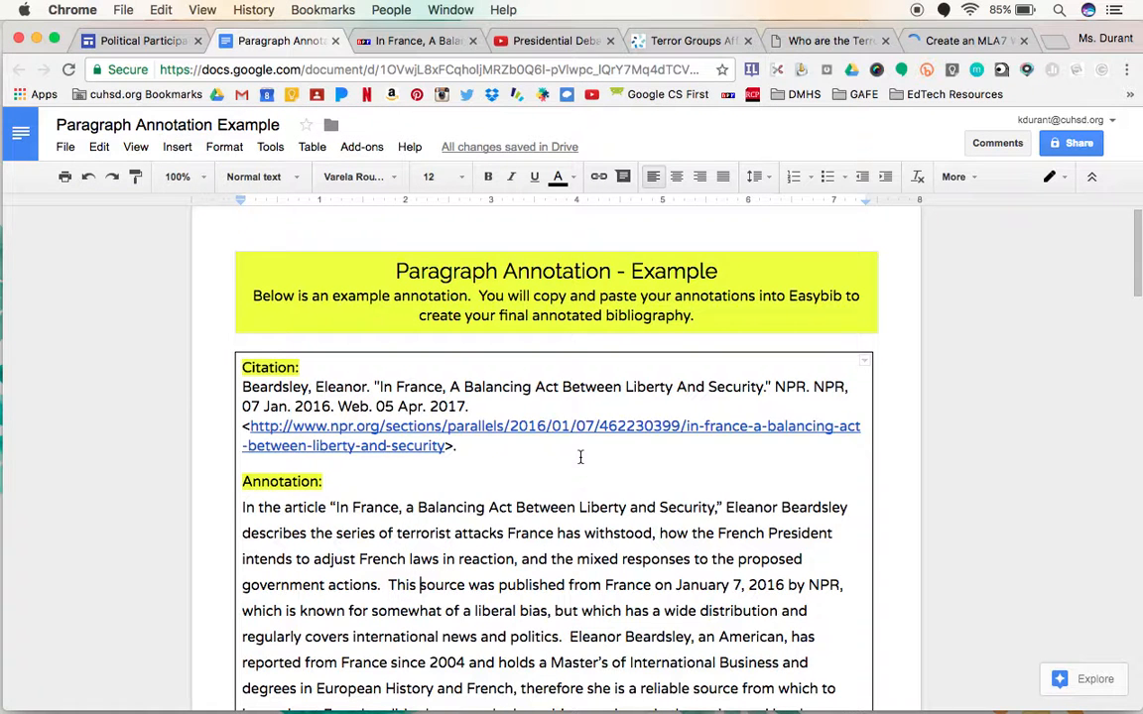
{"action": "scroll", "coordinate": [580, 457], "scroll_direction": "down", "scroll_amount": 2}
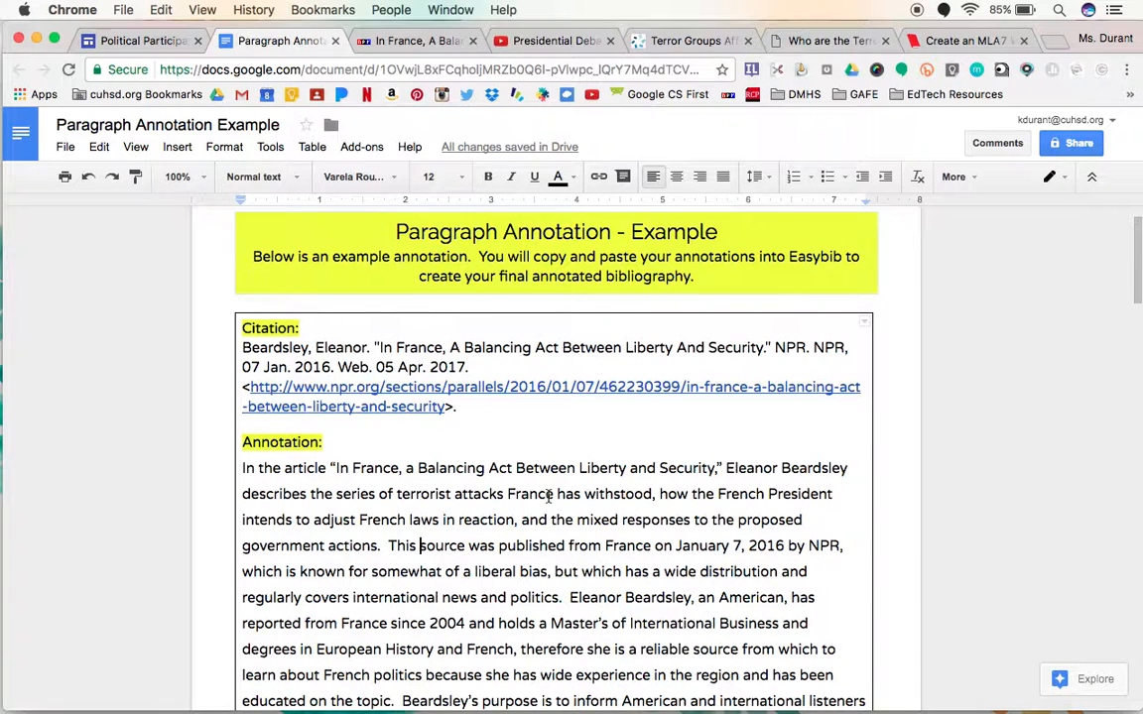
{"action": "scroll", "coordinate": [549, 498], "scroll_direction": "down", "scroll_amount": 2}
{"action": "scroll", "coordinate": [548, 498], "scroll_direction": "down", "scroll_amount": 4}
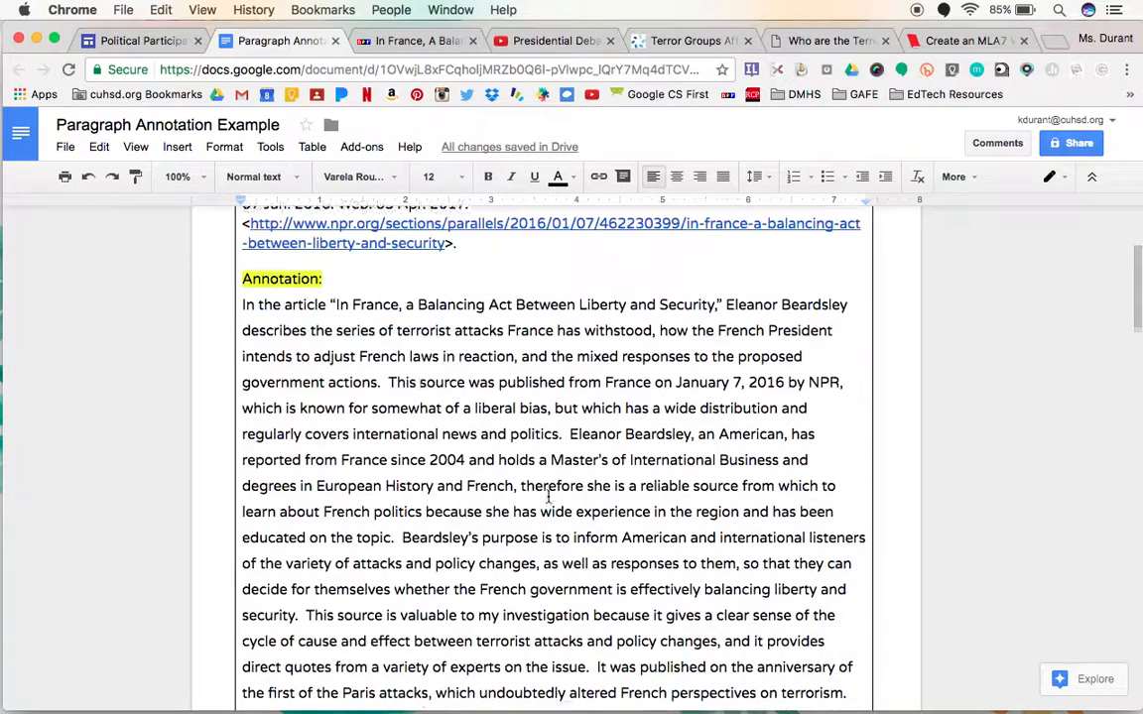
{"action": "left_click", "coordinate": [241, 272]}
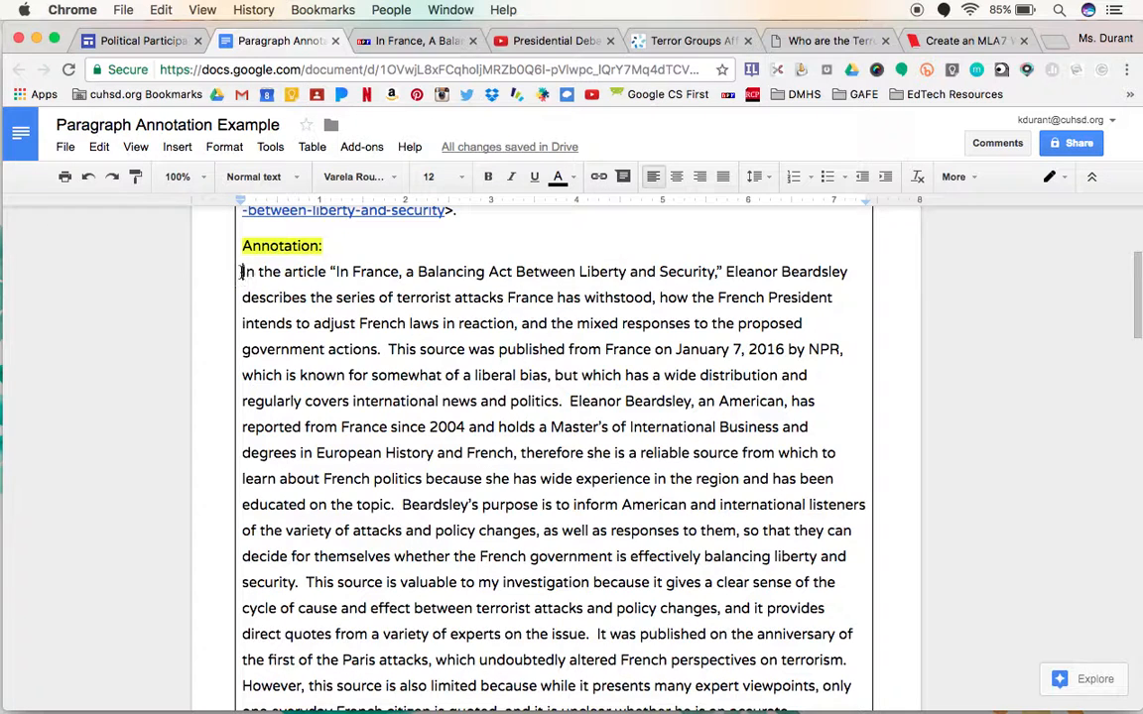
{"action": "scroll", "coordinate": [317, 343], "scroll_direction": "down", "scroll_amount": 5}
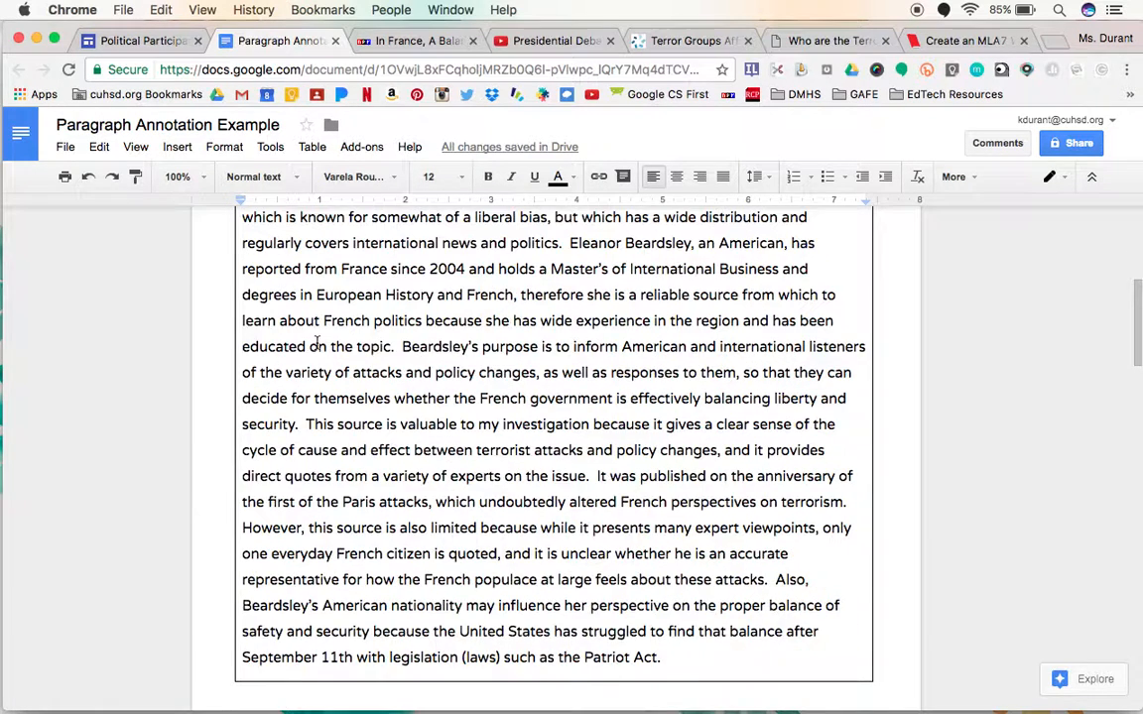
{"action": "scroll", "coordinate": [623, 550], "scroll_direction": "down", "scroll_amount": 4}
{"action": "left_click", "coordinate": [668, 537], "text": "shift"}
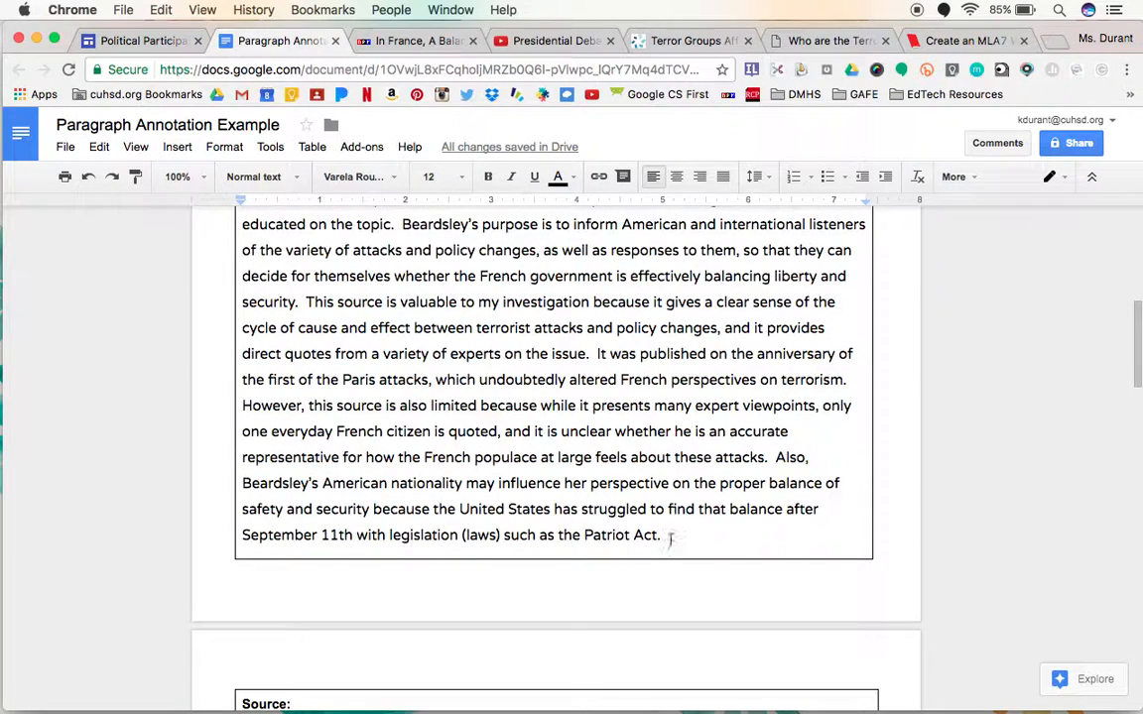
{"action": "right_click", "coordinate": [586, 421]}
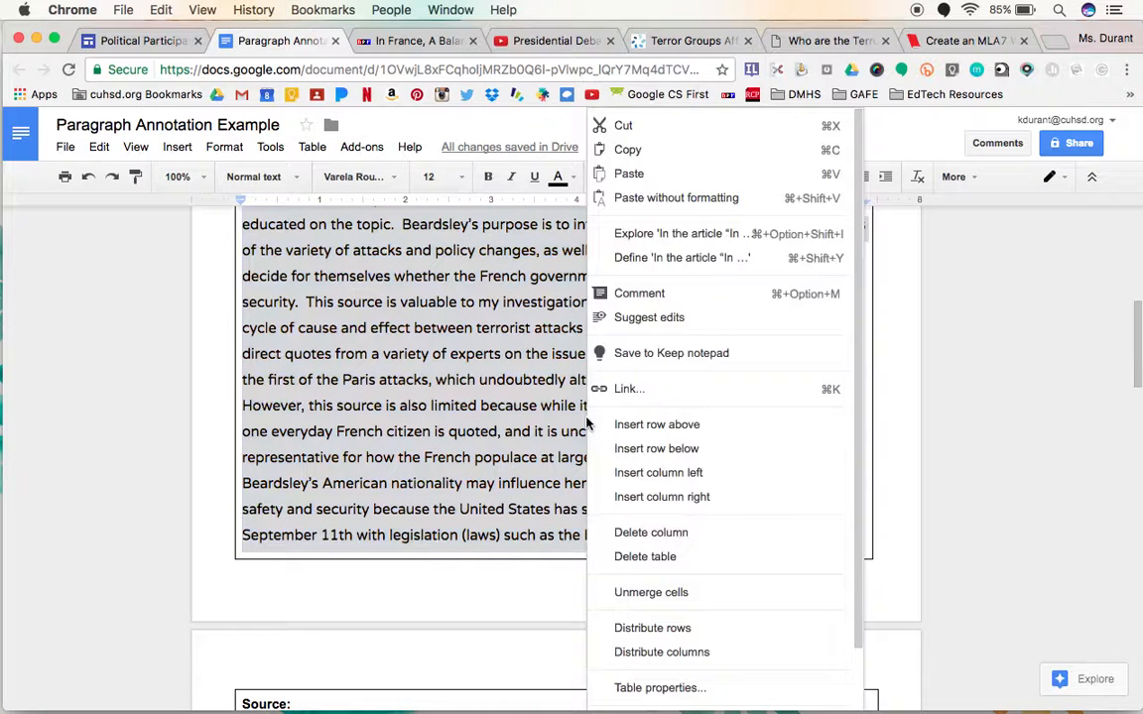
{"action": "left_click", "coordinate": [617, 152]}
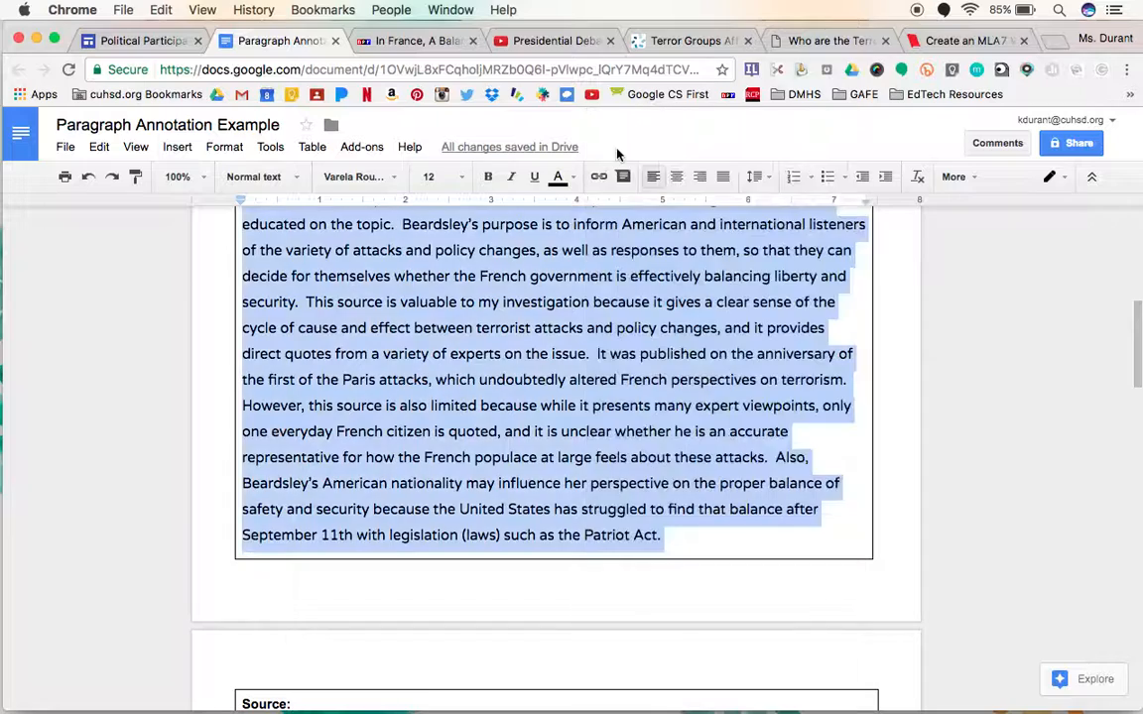
{"action": "scroll", "coordinate": [612, 331], "scroll_direction": "down", "scroll_amount": 2}
{"action": "scroll", "coordinate": [621, 334], "scroll_direction": "up", "scroll_amount": 2}
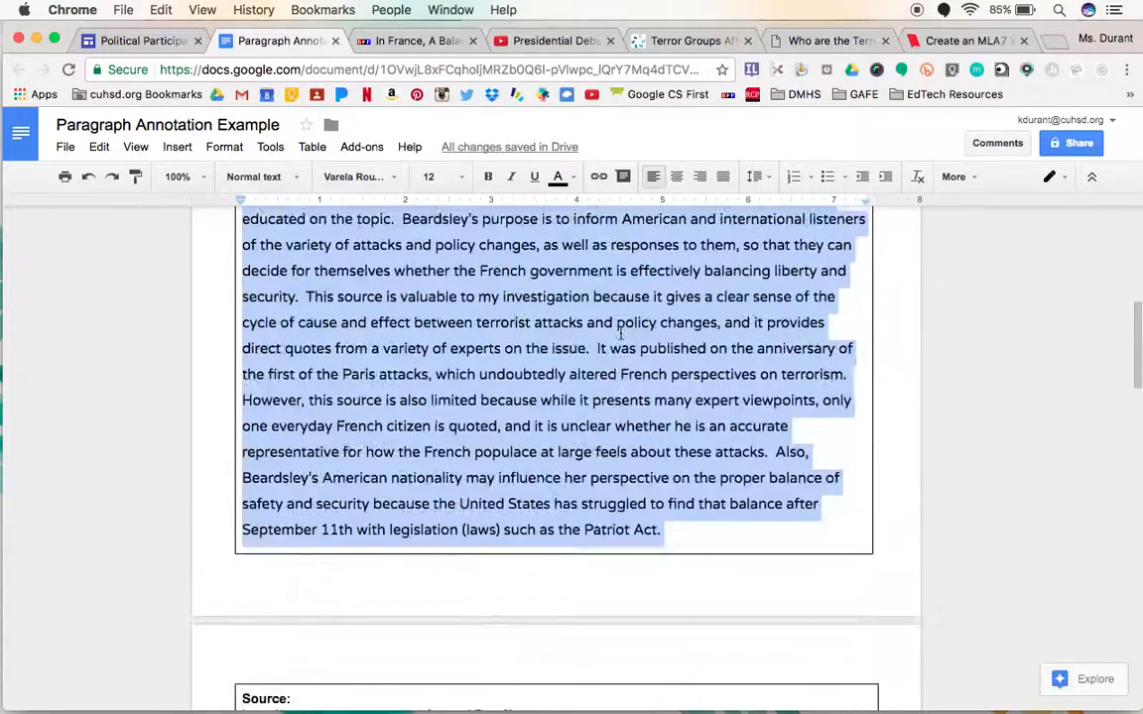
{"action": "scroll", "coordinate": [621, 335], "scroll_direction": "up", "scroll_amount": 5}
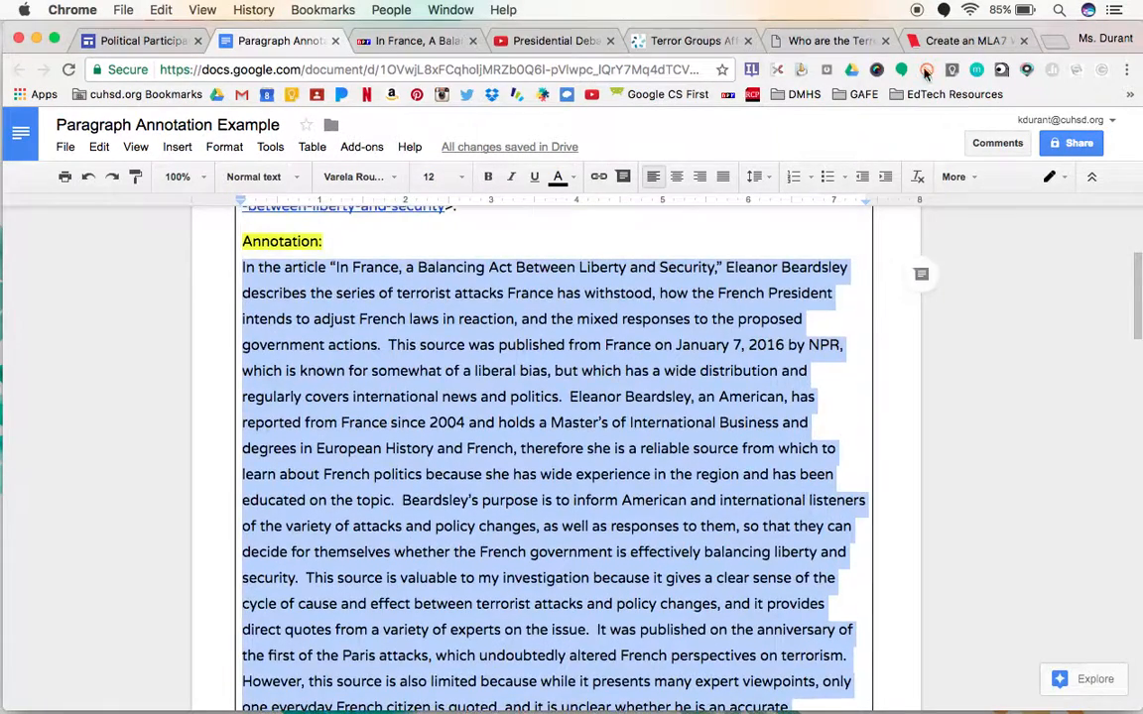
Switch back to EasyBib, paste the copied paragraph as the NPR citation's annotation and create the citation.
{"action": "left_click", "coordinate": [937, 40]}
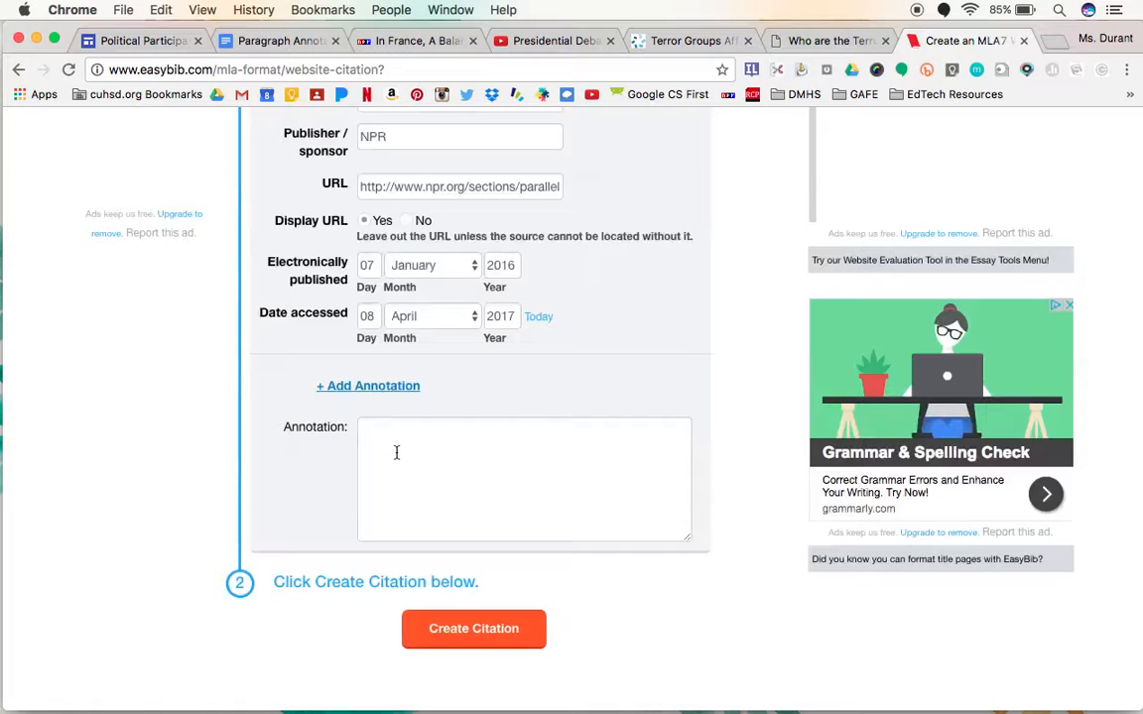
{"action": "right_click", "coordinate": [396, 452]}
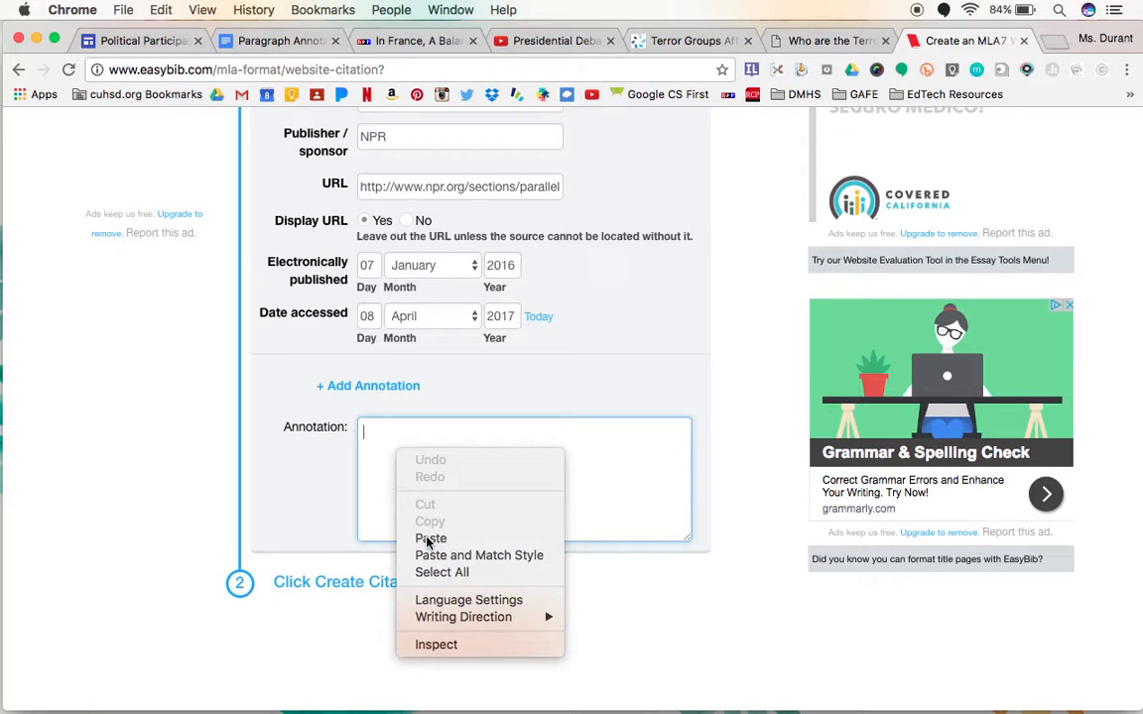
{"action": "left_click", "coordinate": [431, 537]}
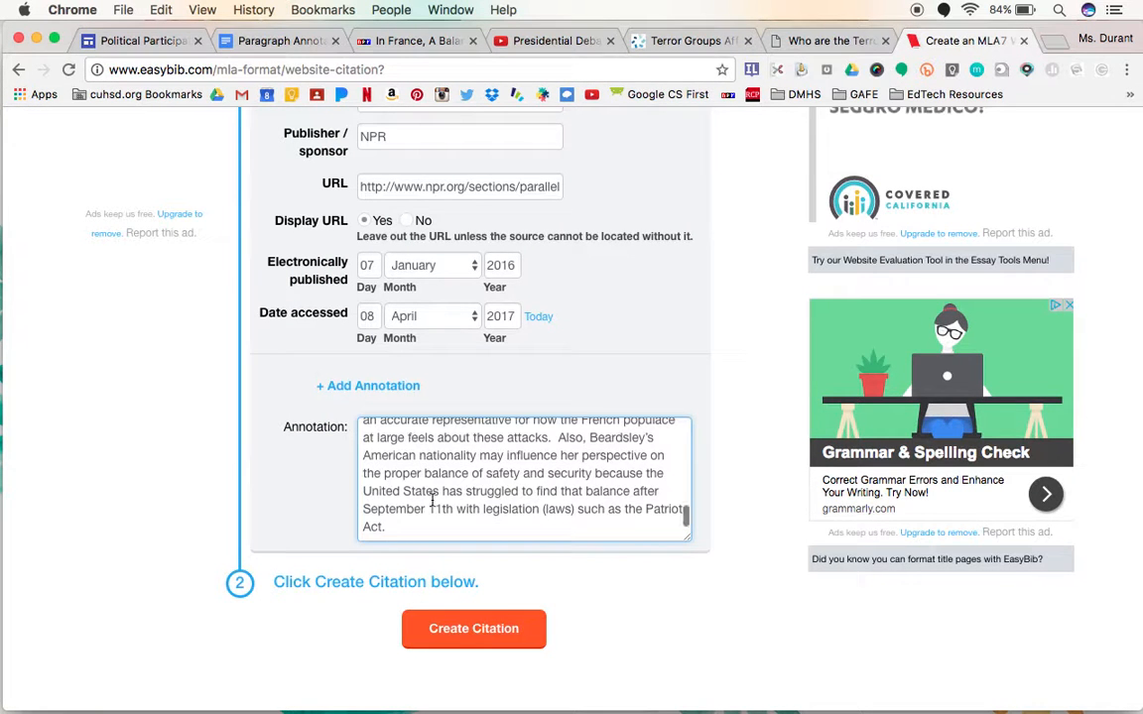
{"action": "scroll", "coordinate": [421, 466], "scroll_direction": "down", "scroll_amount": 1}
{"action": "scroll", "coordinate": [427, 486], "scroll_direction": "up", "scroll_amount": 5}
{"action": "scroll", "coordinate": [466, 417], "scroll_direction": "up", "scroll_amount": 10}
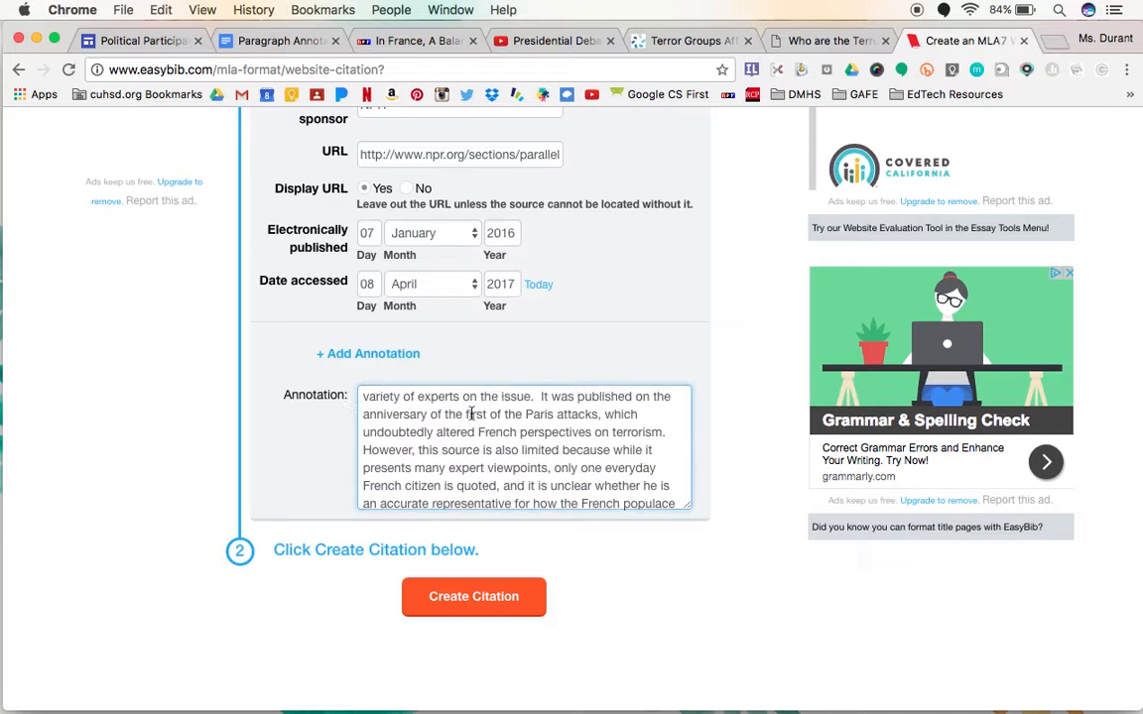
{"action": "scroll", "coordinate": [470, 412], "scroll_direction": "up", "scroll_amount": 1}
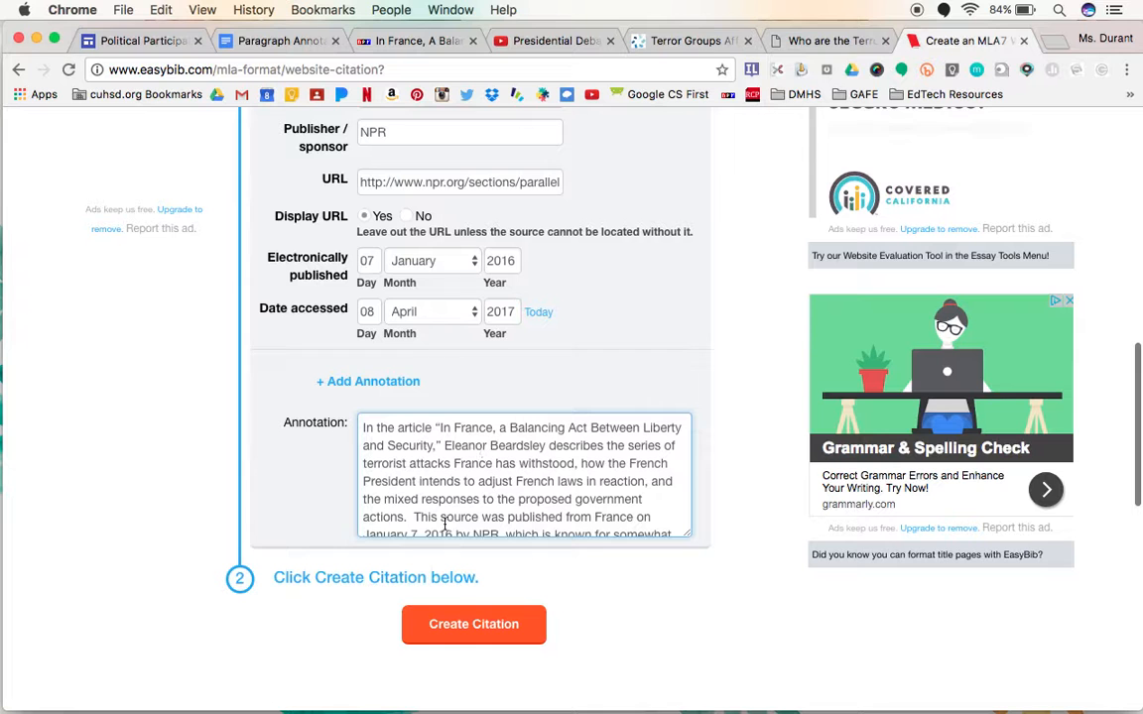
{"action": "left_click", "coordinate": [459, 634]}
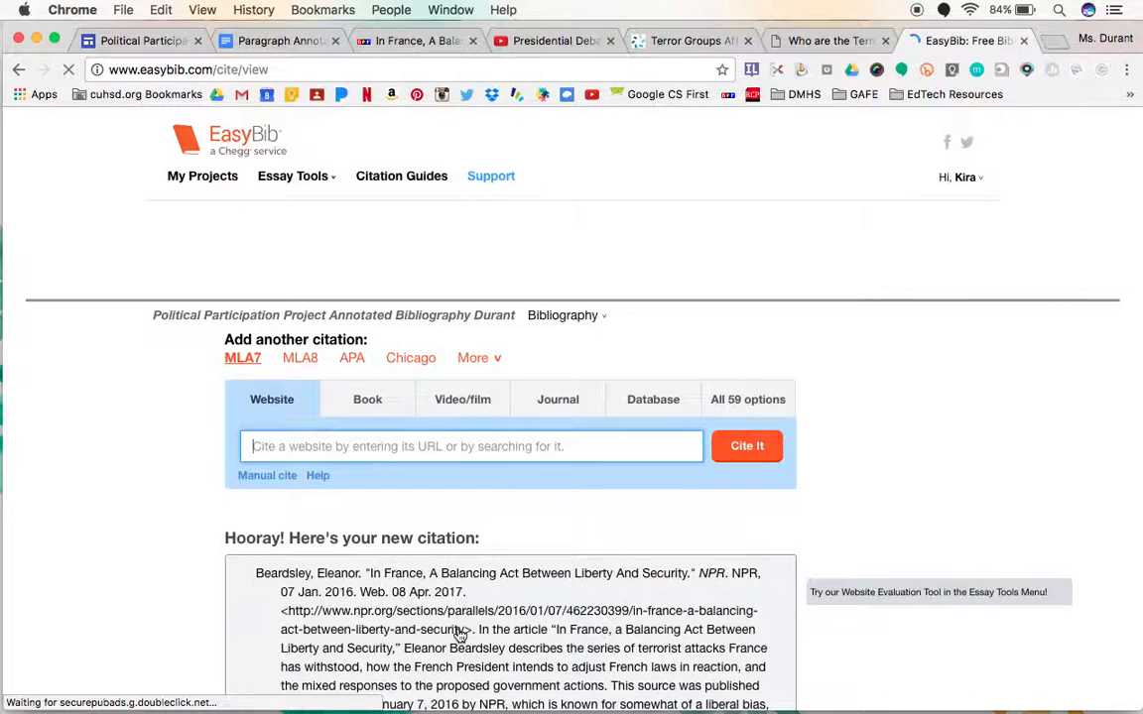
{"action": "scroll", "coordinate": [459, 635], "scroll_direction": "down", "scroll_amount": 5}
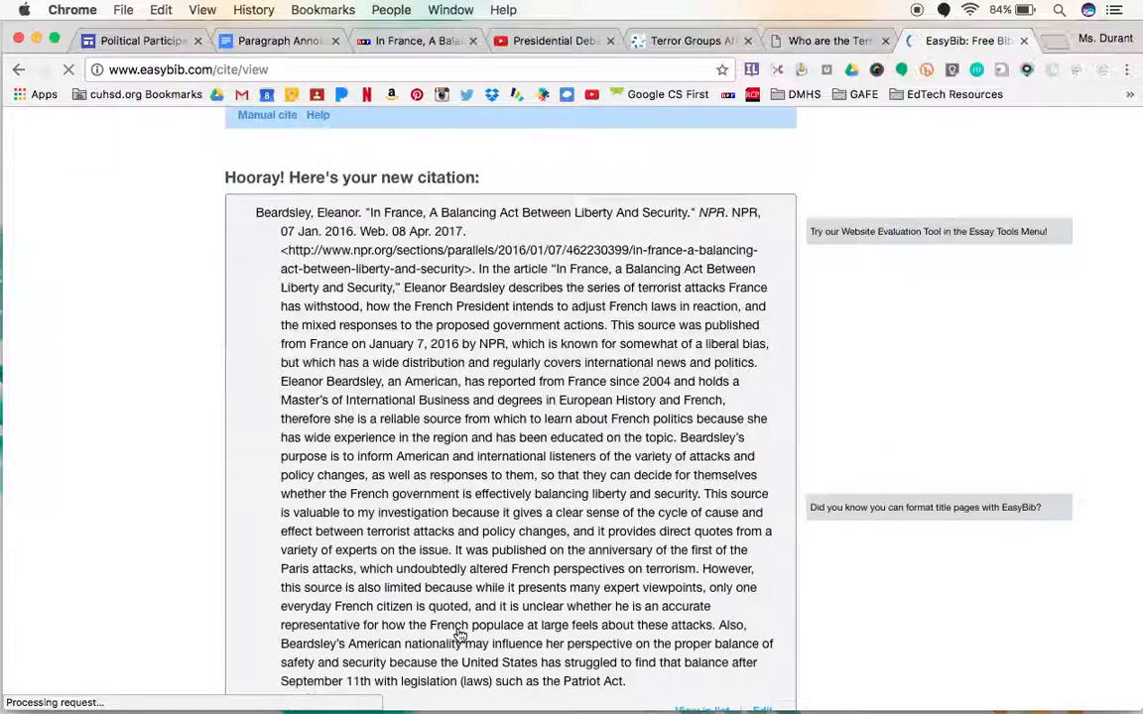